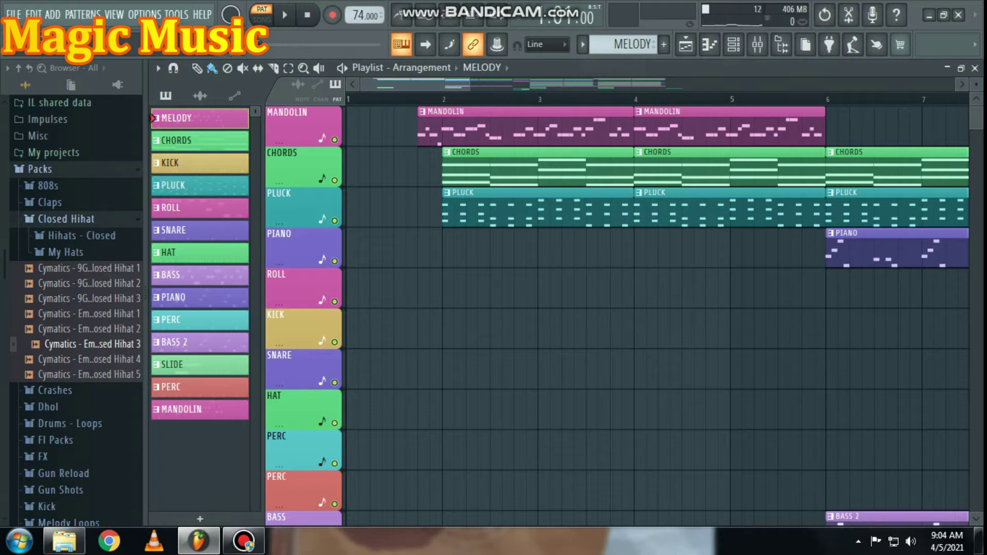
- Select the MELODY pattern, open its notes in the piano roll and play them through
scroll(529, 83, down, 6)
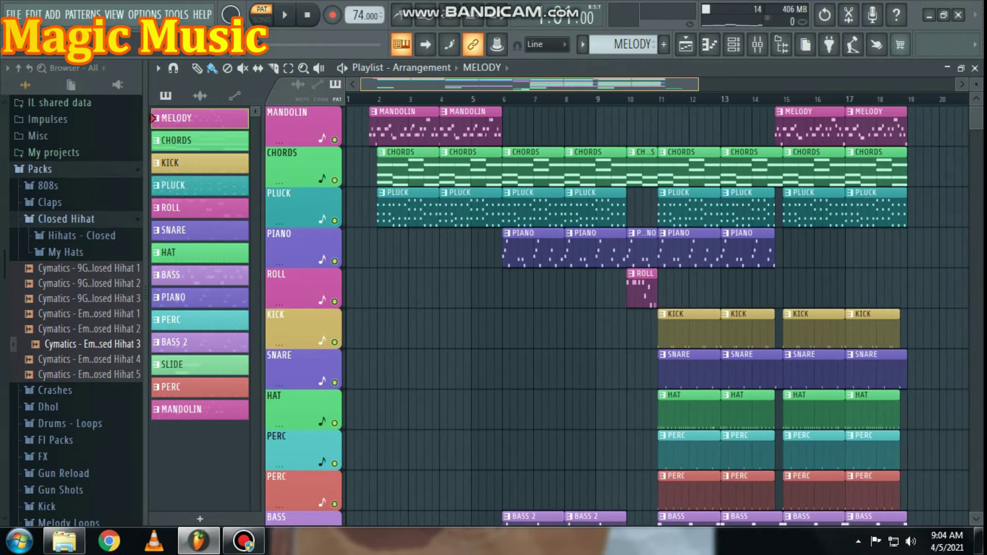
click(632, 44)
click(605, 63)
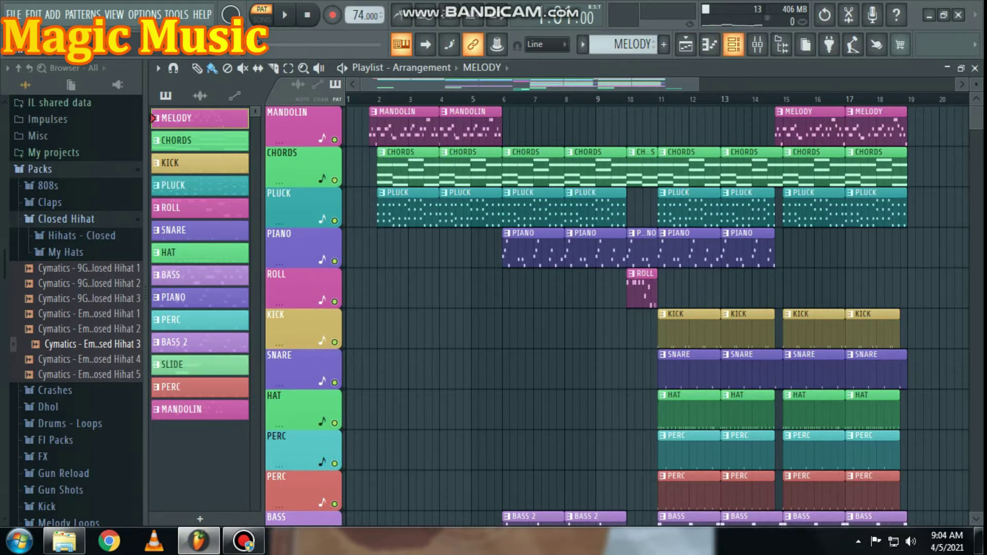
key(F6)
key(F7)
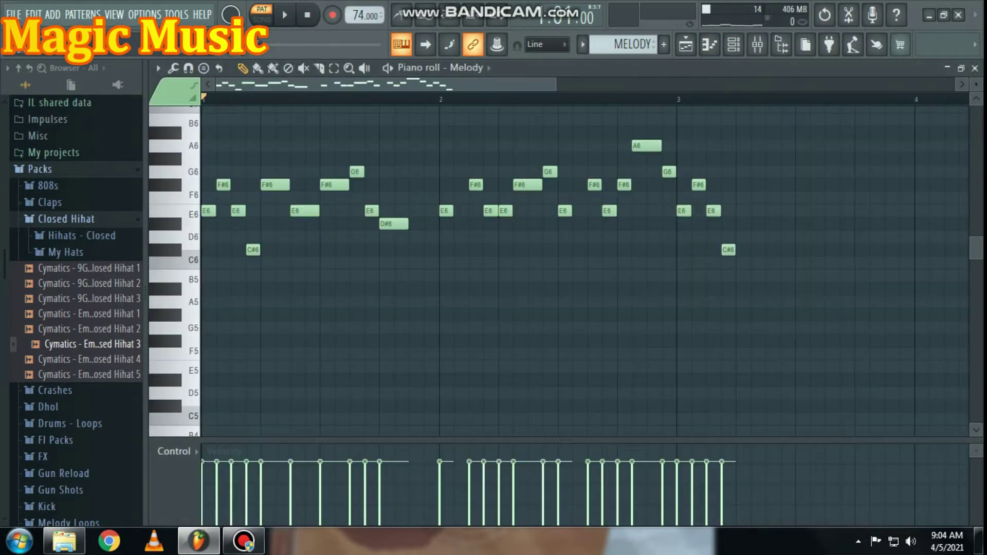
key(space)
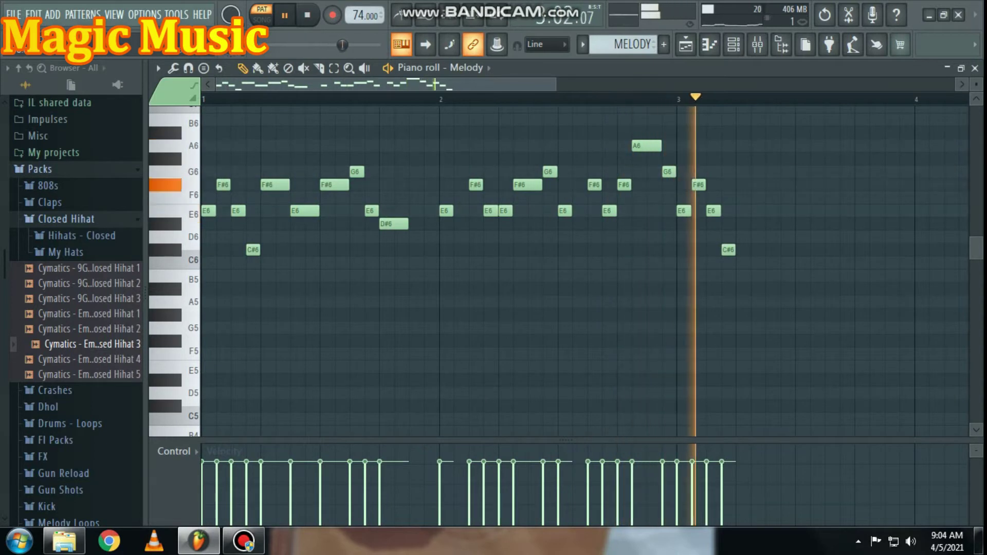
key(space)
- Switch to the CHORDS pattern, open the Chords channel's notes in the piano roll and play them
key(F6)
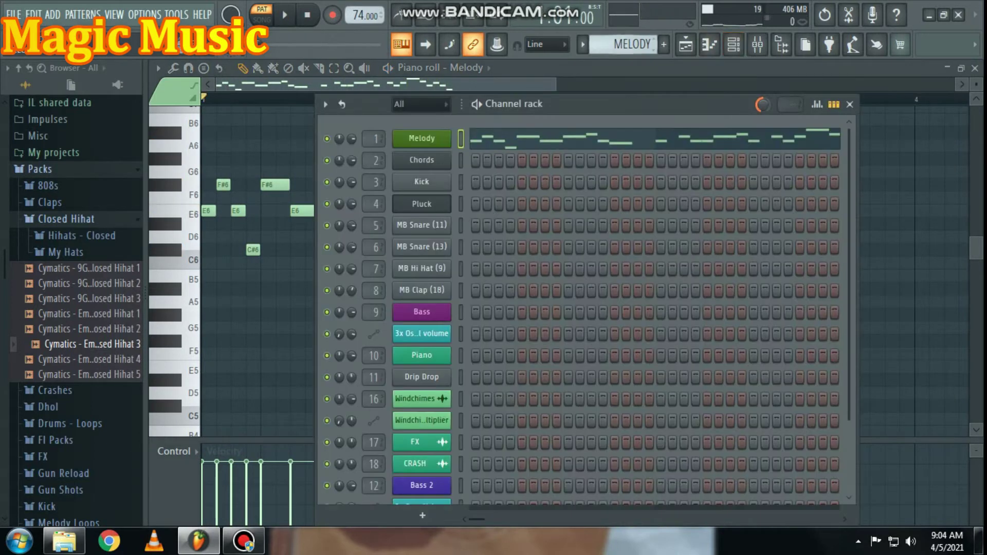
click(633, 44)
click(599, 75)
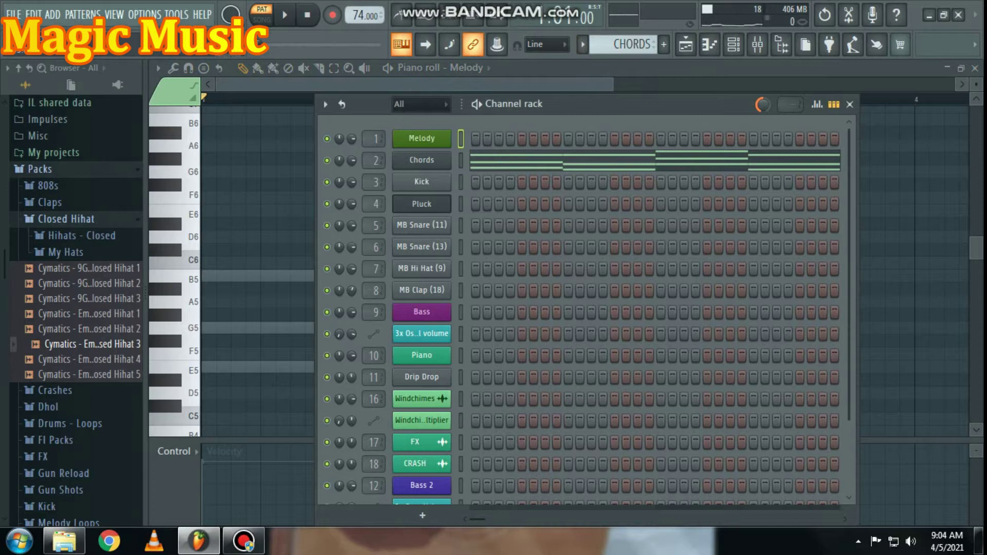
click(653, 160)
scroll(566, 272, down, 4)
key(space)
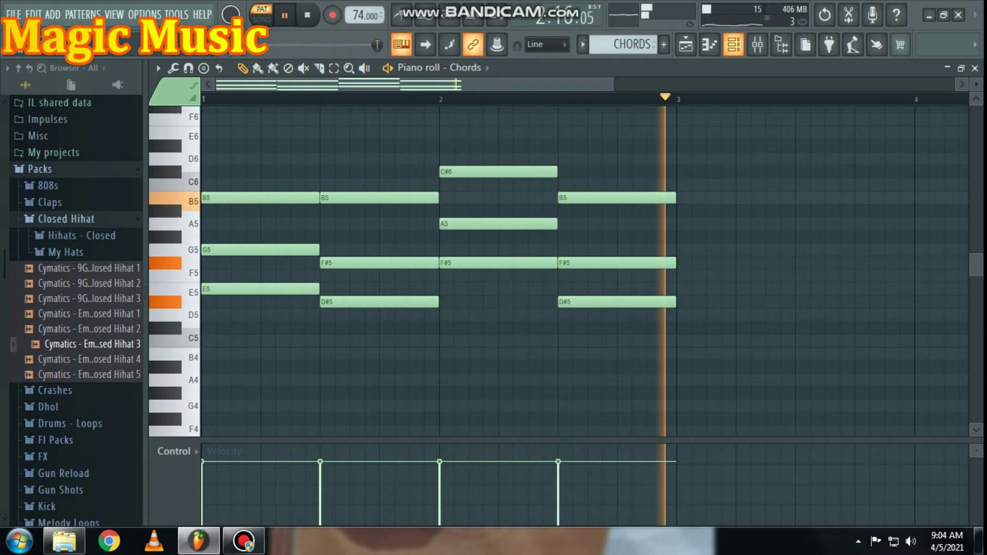
key(space)
- Switch to the KICK pattern and play its step sequence in the Channel rack
key(F6)
click(583, 45)
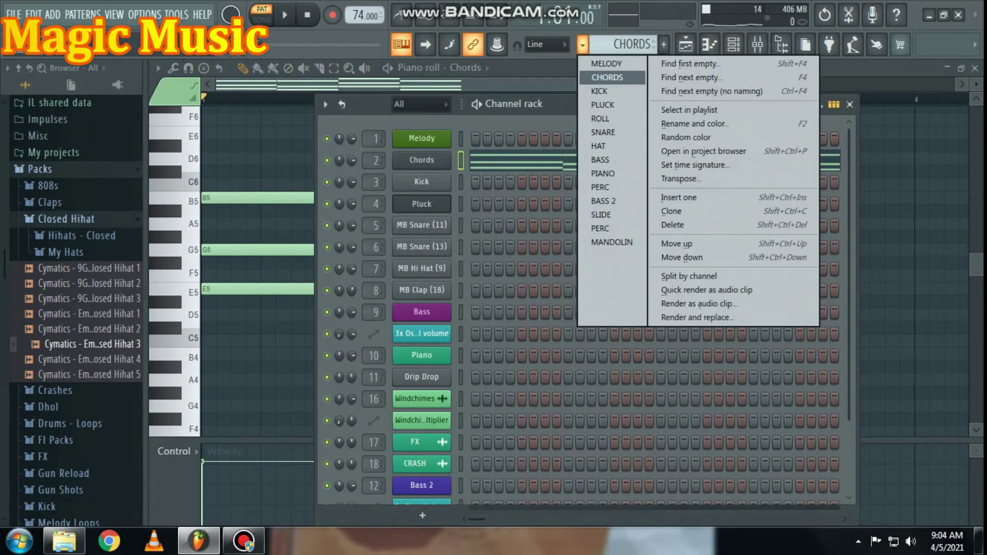
click(600, 91)
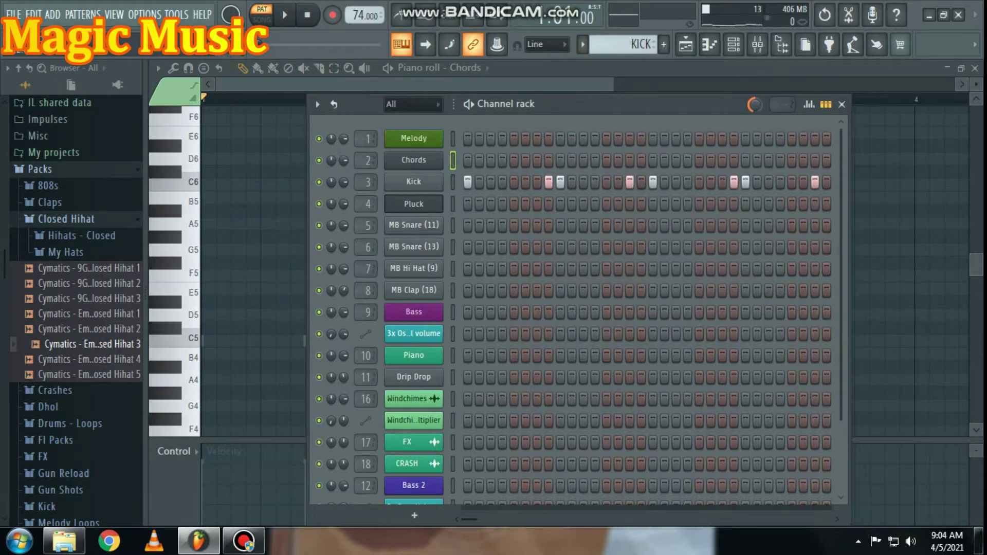
key(space)
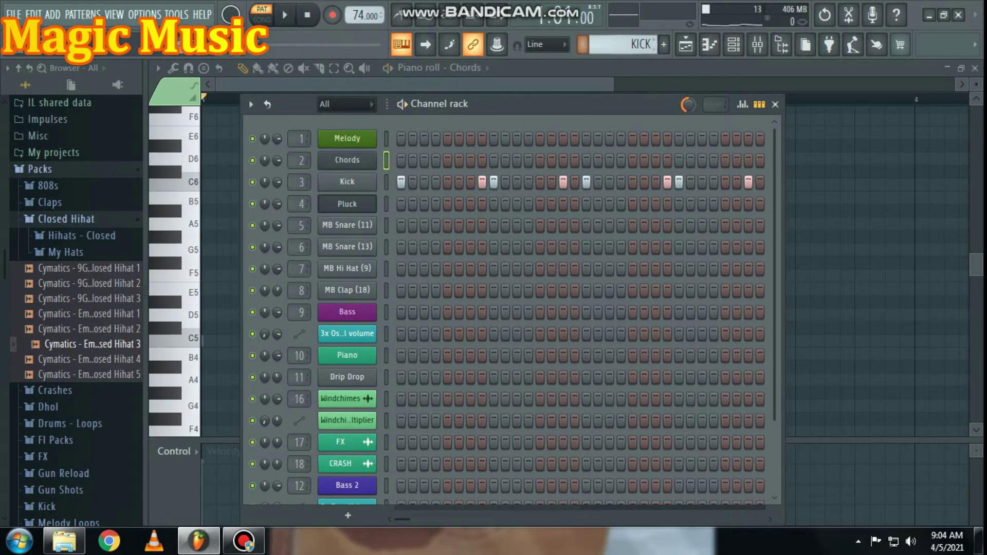
- Switch to the PLUCK pattern, show the Pluck channel's notes in the piano roll and play them
click(582, 44)
click(603, 104)
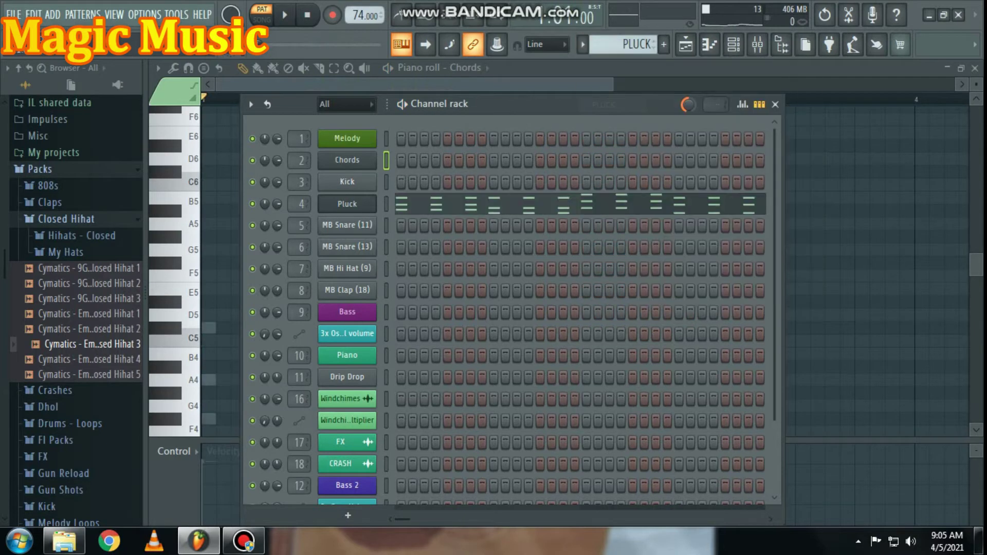
key(F6)
scroll(565, 271, down, 5)
key(space)
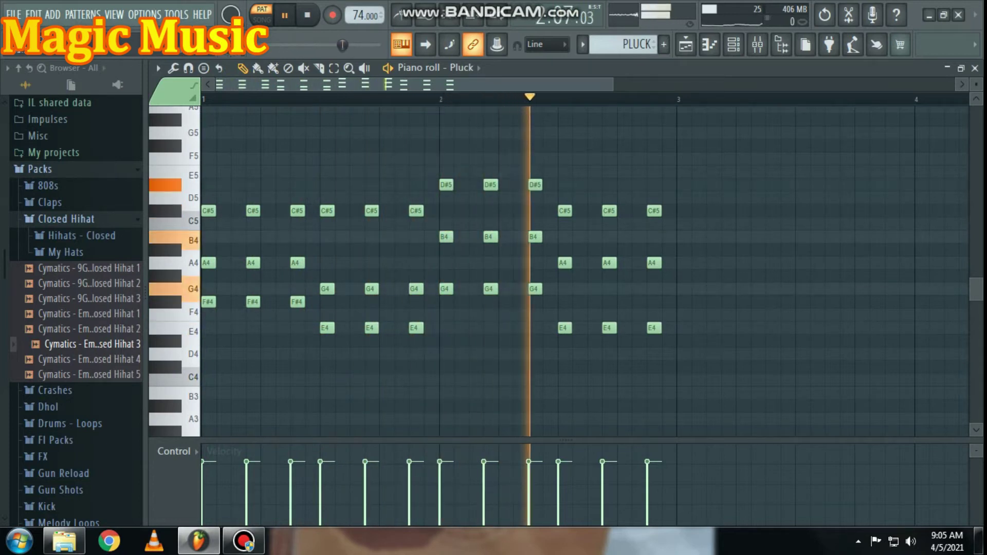
key(space)
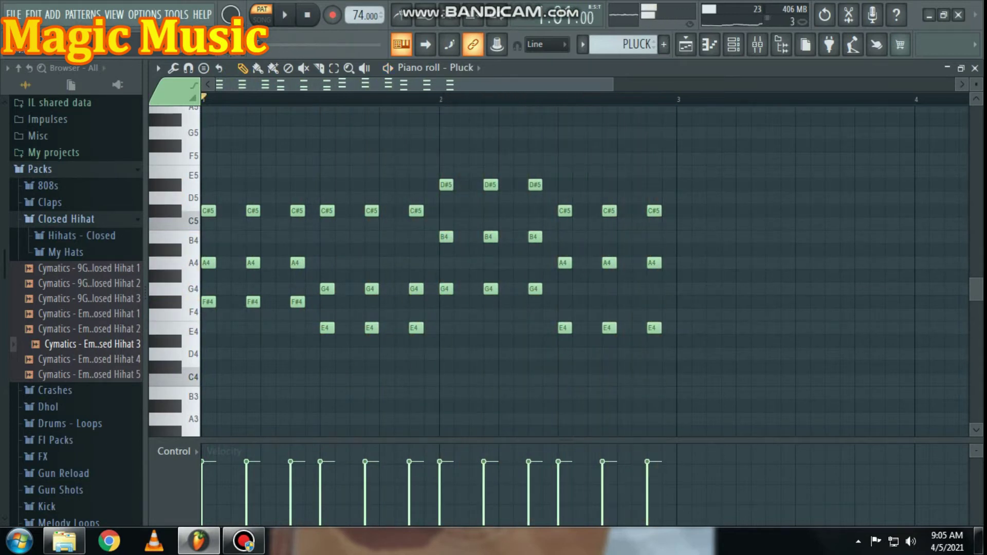
- Switch to the ROLL pattern, open the MB Snare (11) notes in the piano roll and play them
key(F6)
click(583, 44)
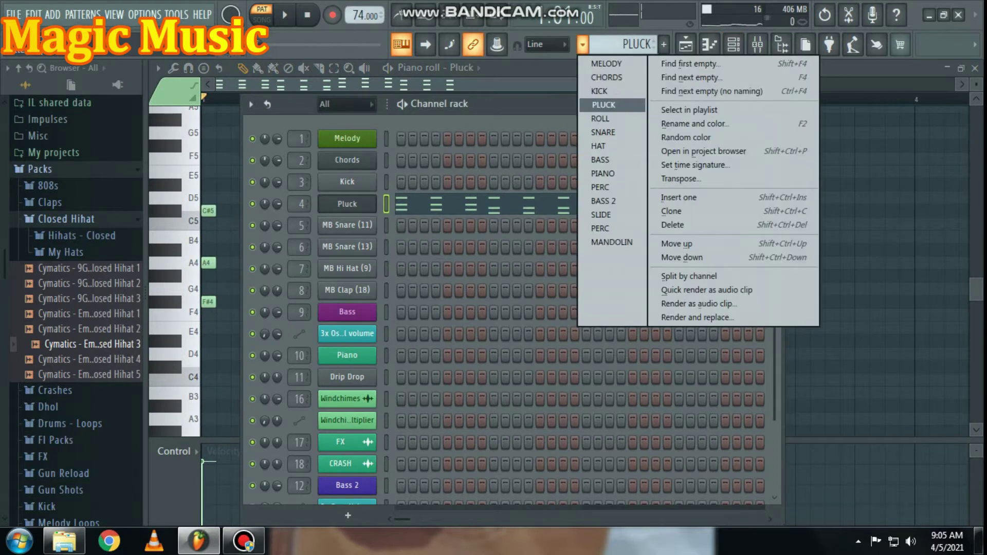
click(601, 118)
click(489, 225)
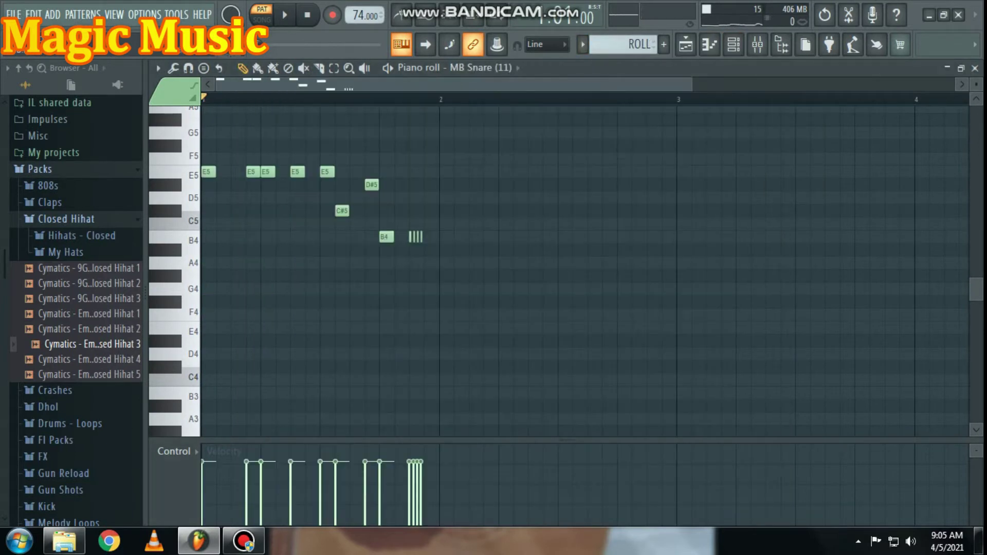
key(space)
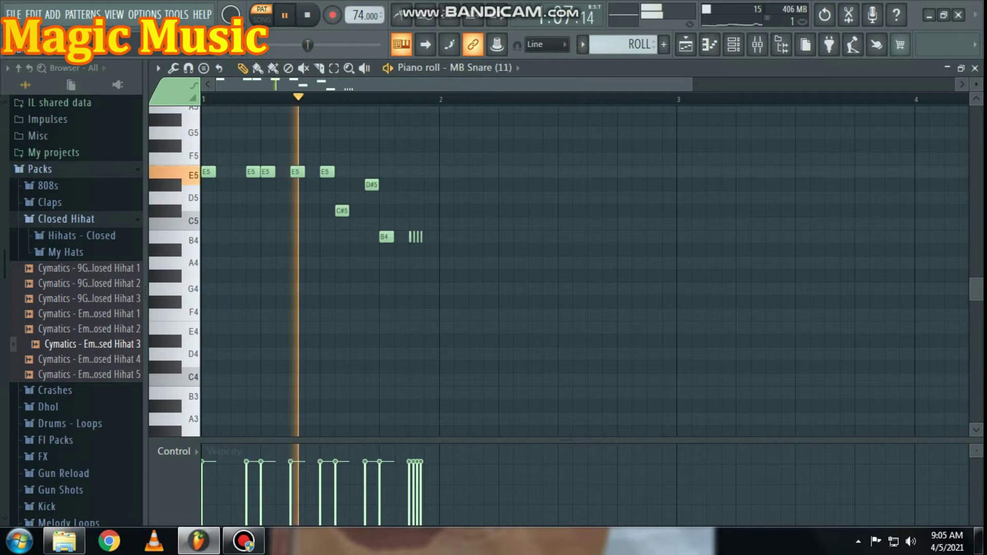
key(space)
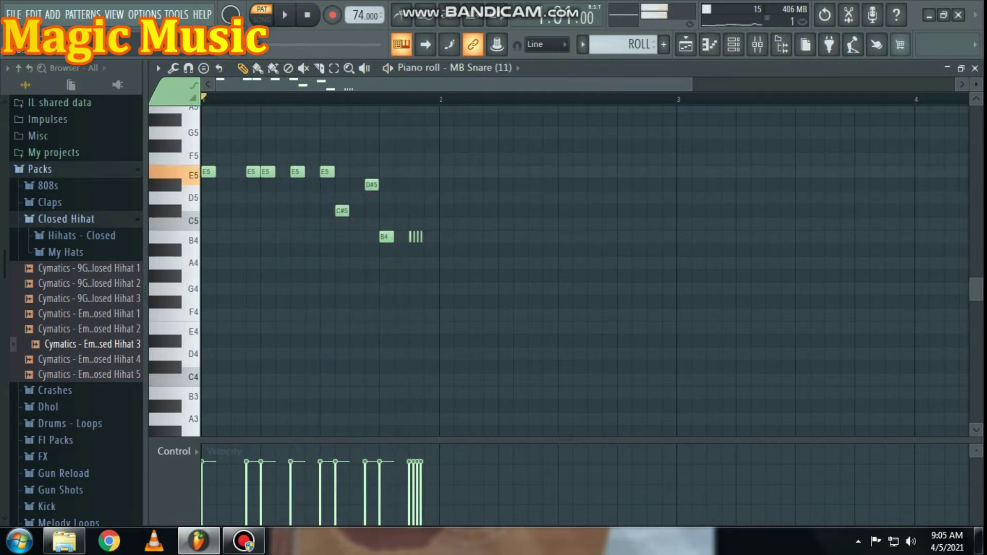
- Switch to the SNARE pattern in the Channel rack and play its snare and clap steps
key(F6)
click(582, 44)
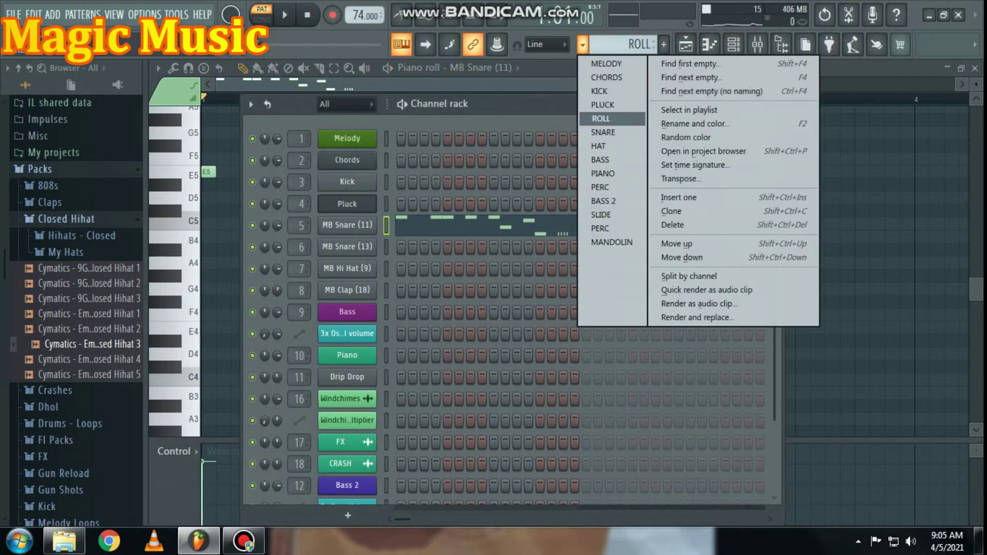
click(604, 132)
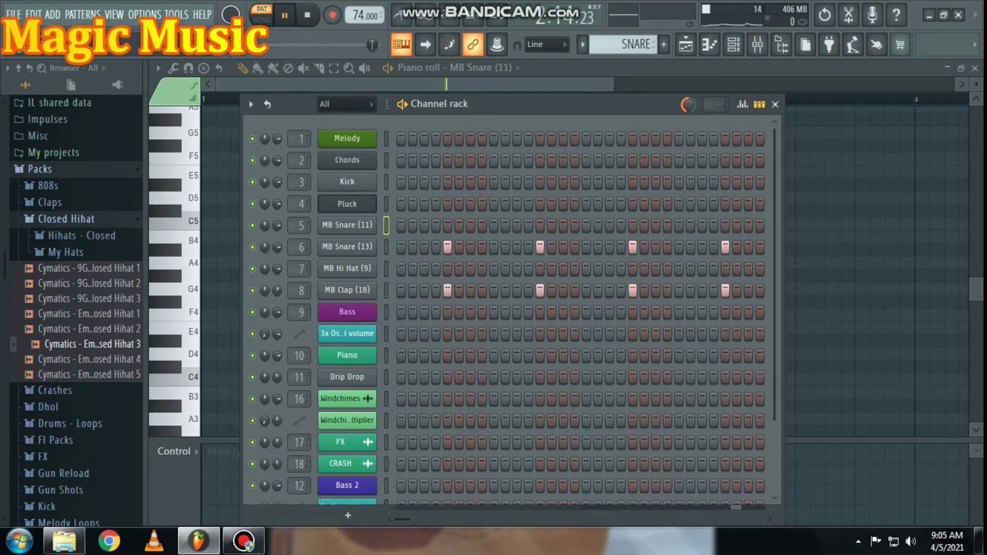
- Switch to the HAT pattern, open the MB Hi Hat (9) notes in the piano roll and play them
click(583, 44)
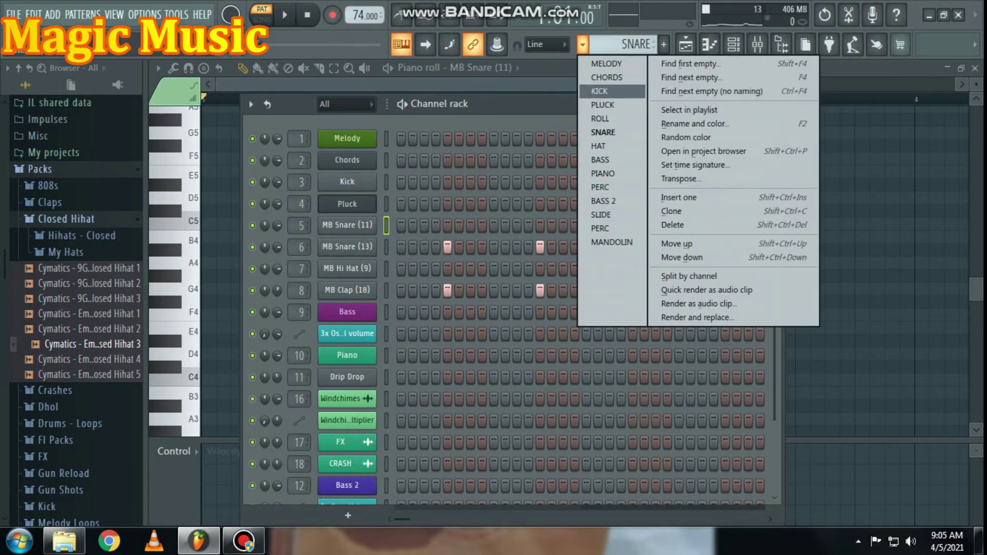
click(599, 146)
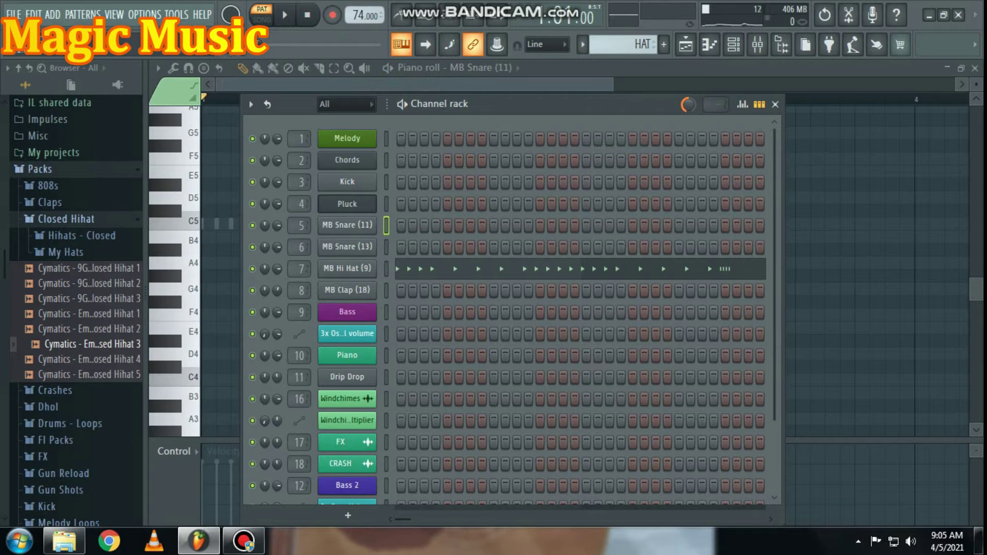
click(565, 268)
key(space)
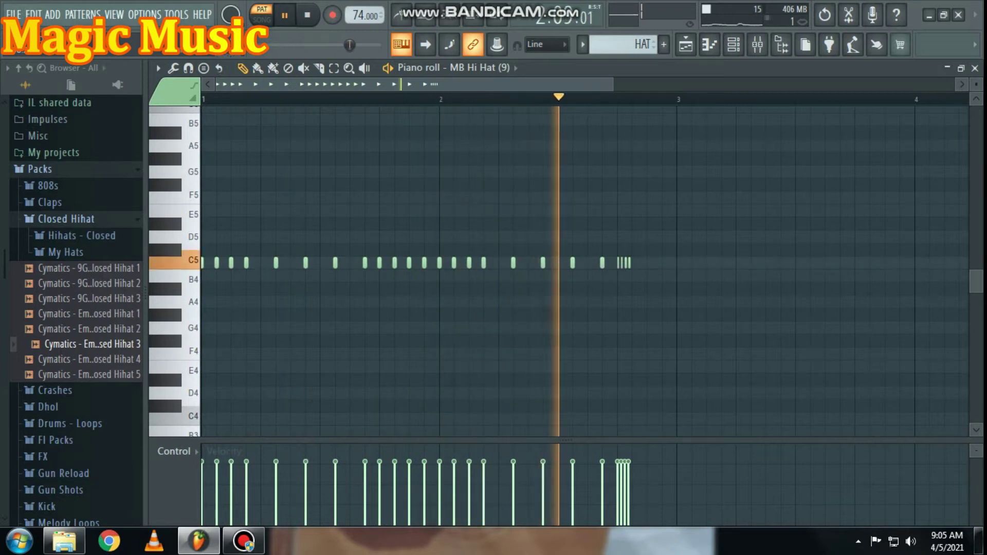
key(space)
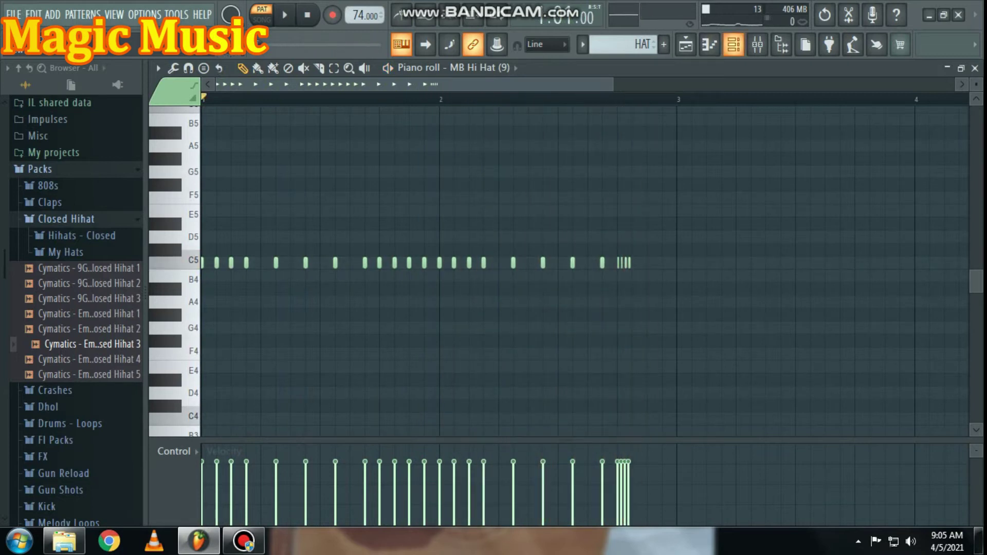
- Switch to the BASS pattern, show the Bass channel's notes in the piano roll and play them
key(F6)
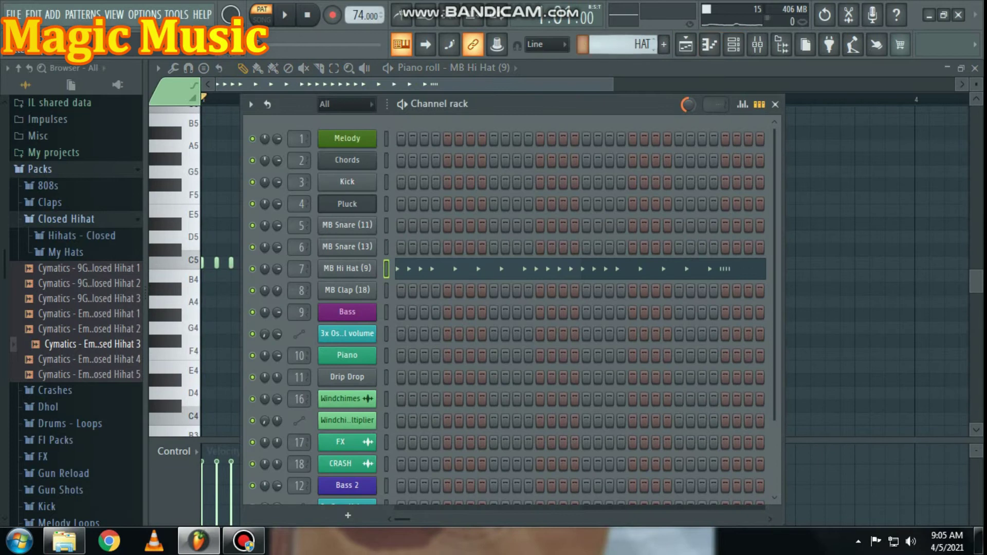
click(582, 45)
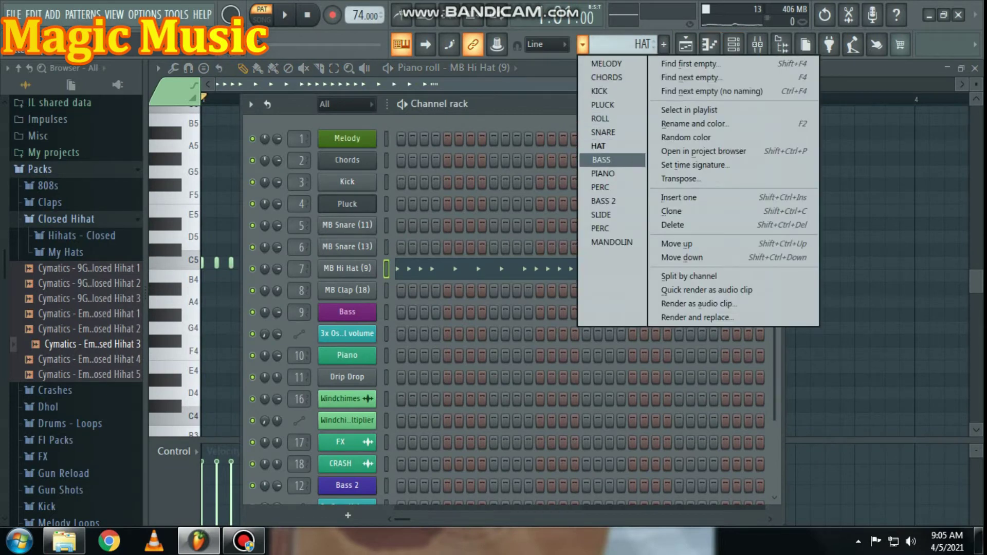
click(602, 160)
key(F6)
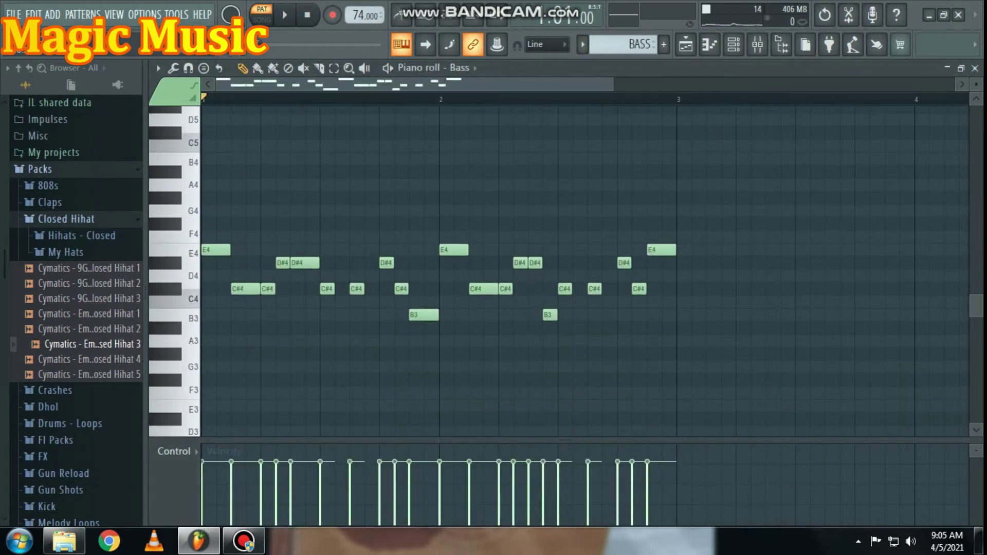
key(space)
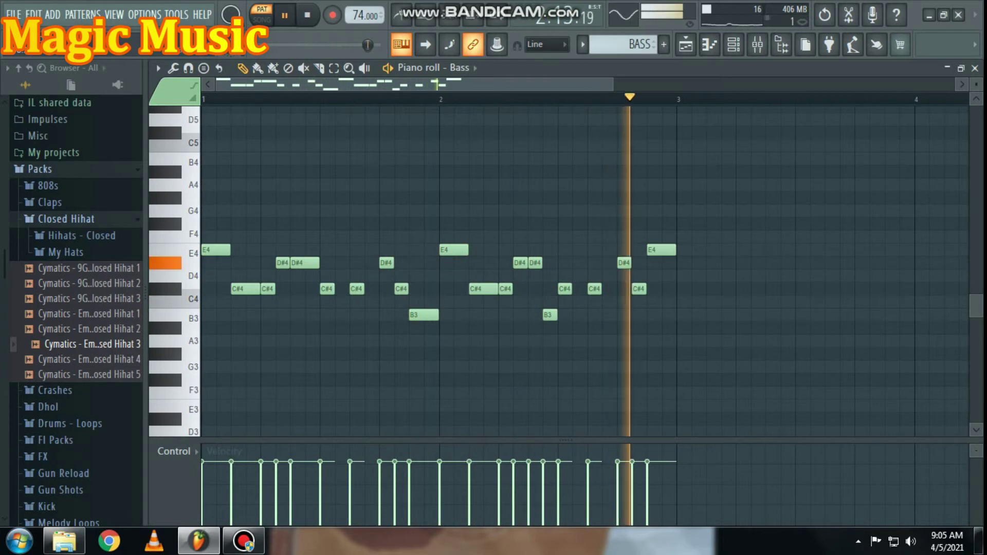
key(space)
- Switch to the PIANO pattern, show the Piano channel's notes in the piano roll and play them
key(F6)
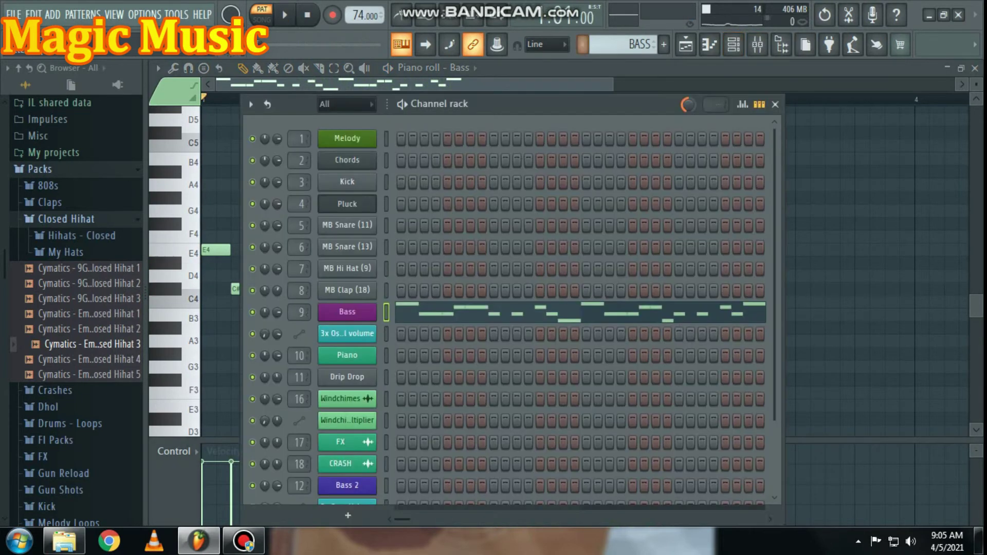
click(582, 45)
click(604, 174)
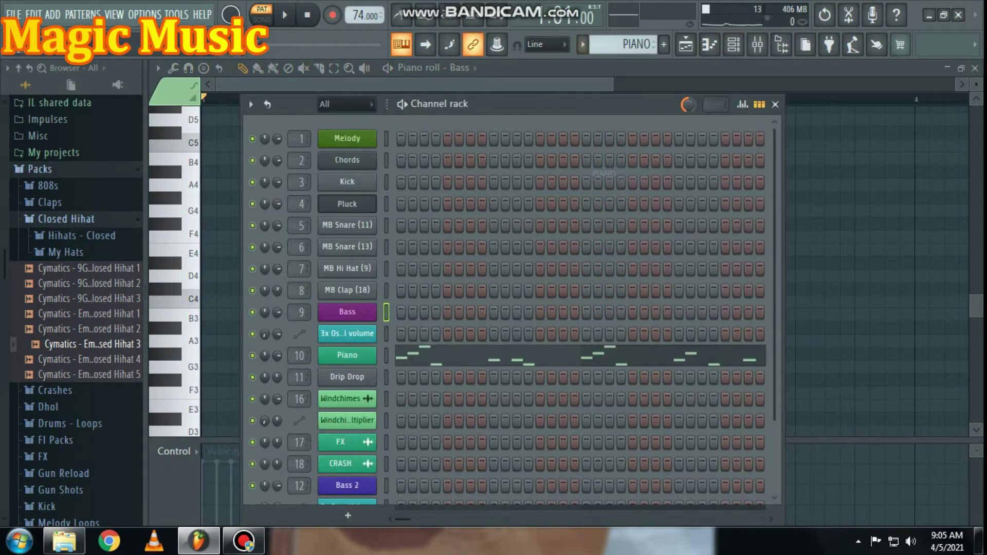
key(F6)
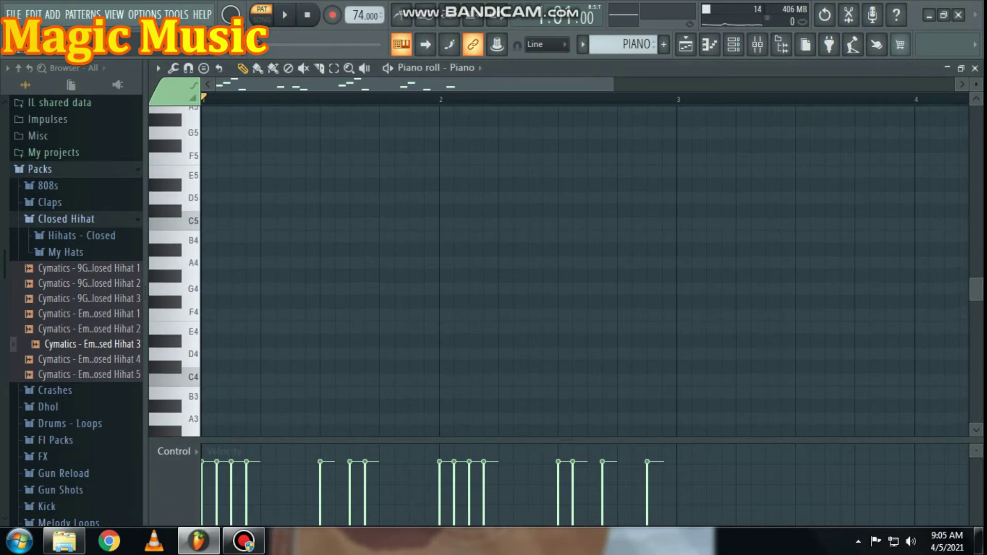
key(space)
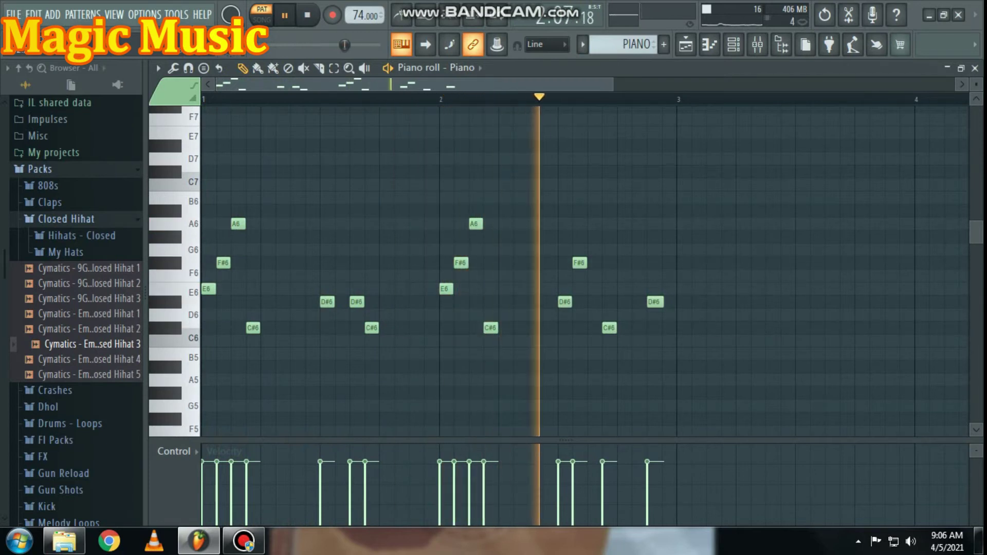
key(space)
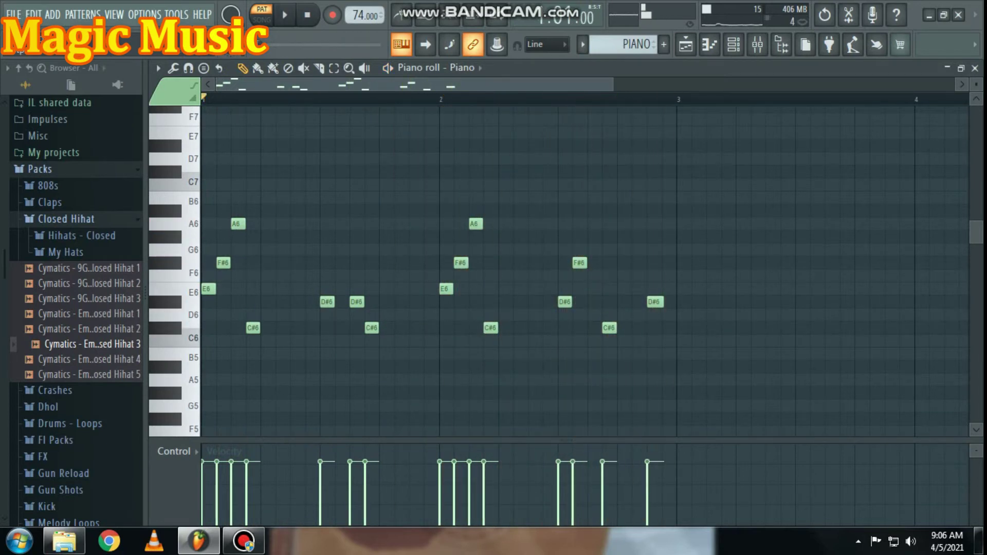
- Play the first PERC pattern, which uses the Drip Drop channel, and move the Channel rack up to make its lower channels easier to see
key(F6)
click(582, 44)
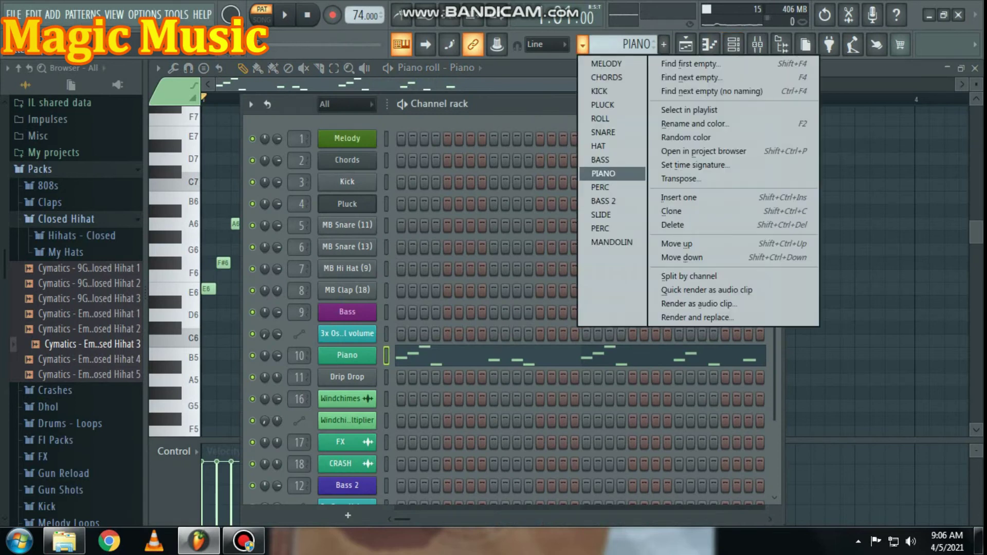
click(601, 187)
key(space)
drag(437, 104, 407, 67)
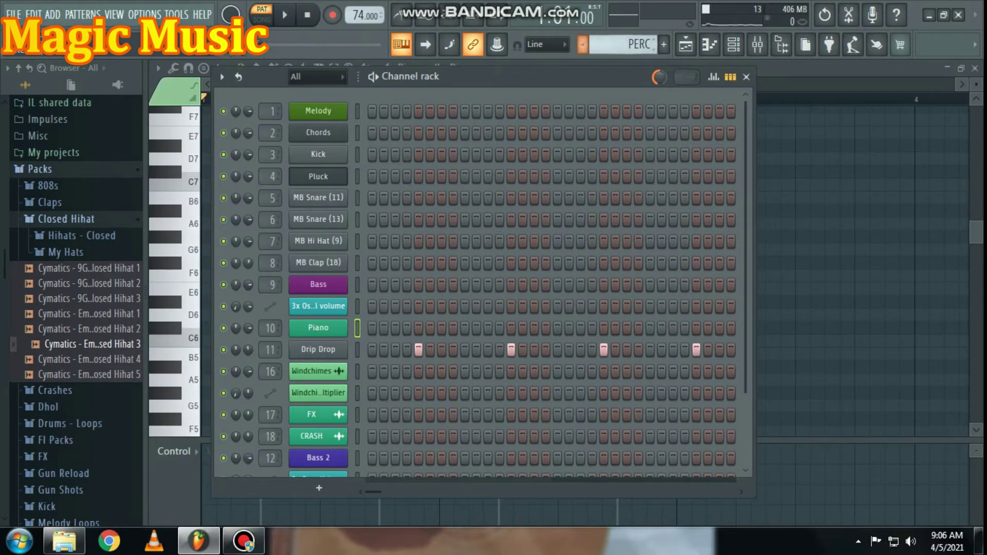
- Switch to the BASS 2 pattern, show the Bass 2 channel's notes in the piano roll and play them
click(583, 45)
click(604, 201)
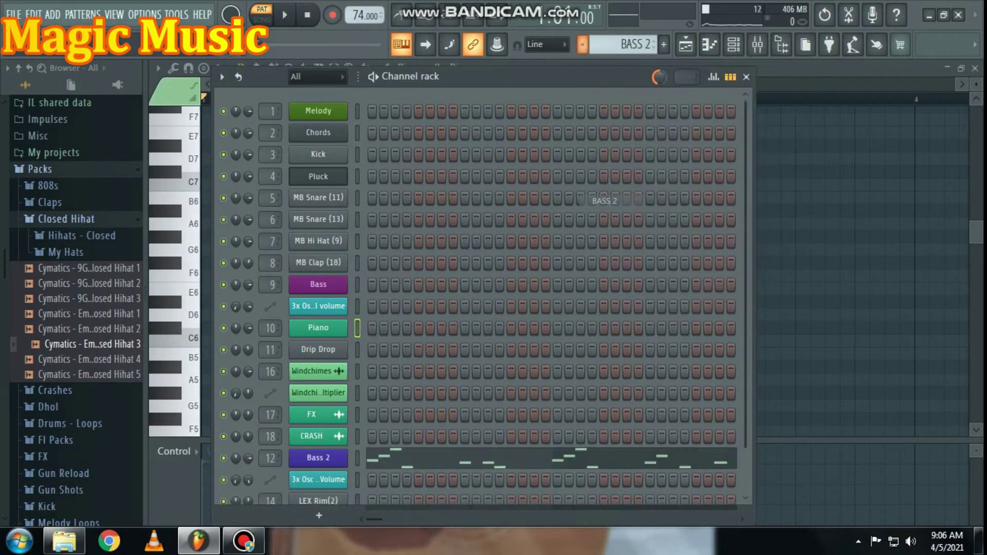
key(F7)
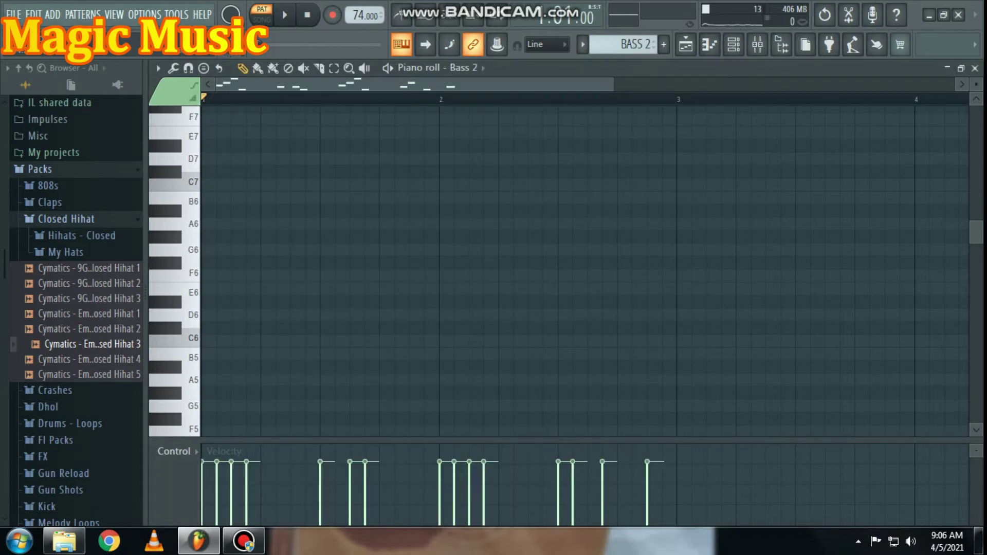
key(space)
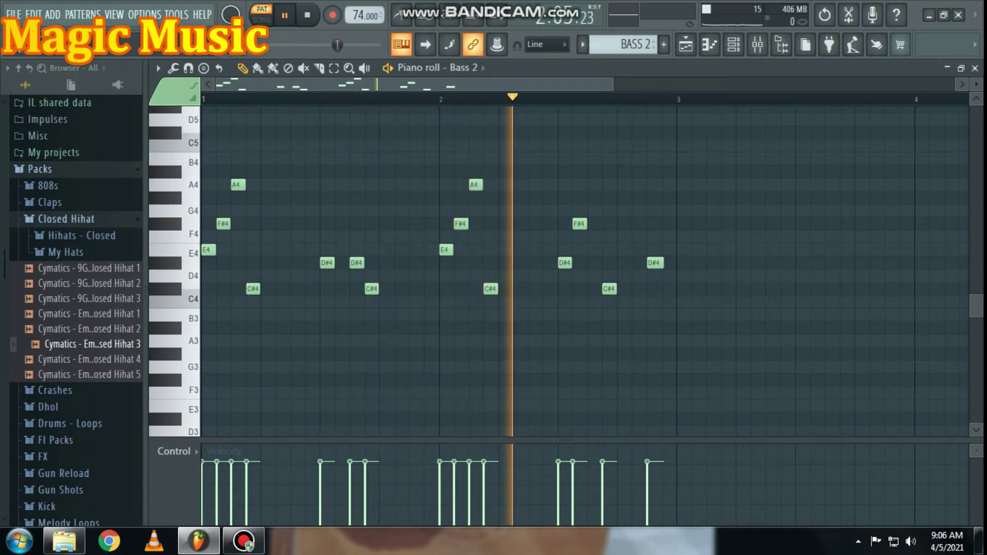
key(space)
key(F6)
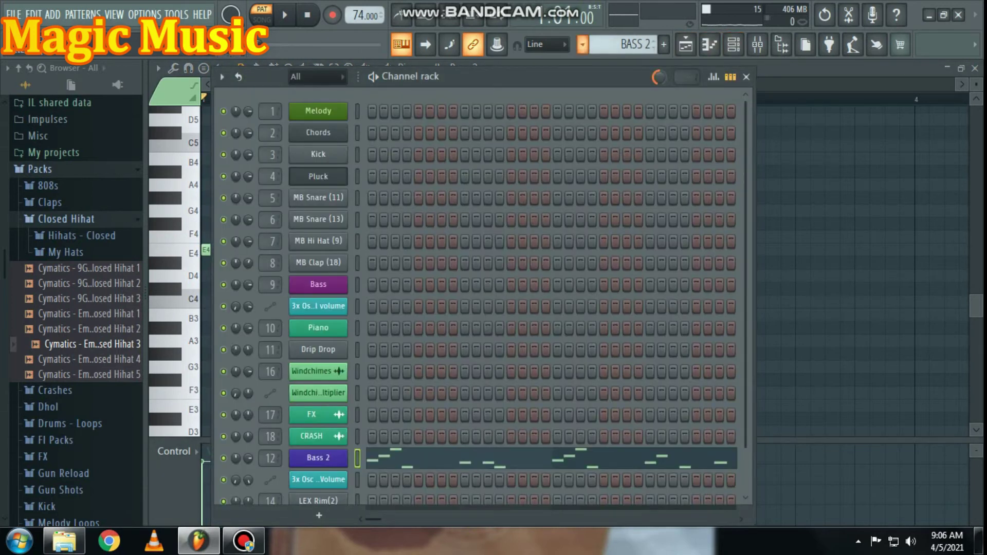
- Switch to the SLIDE pattern, show the Bass channel's slide notes in the piano roll and play them
click(582, 44)
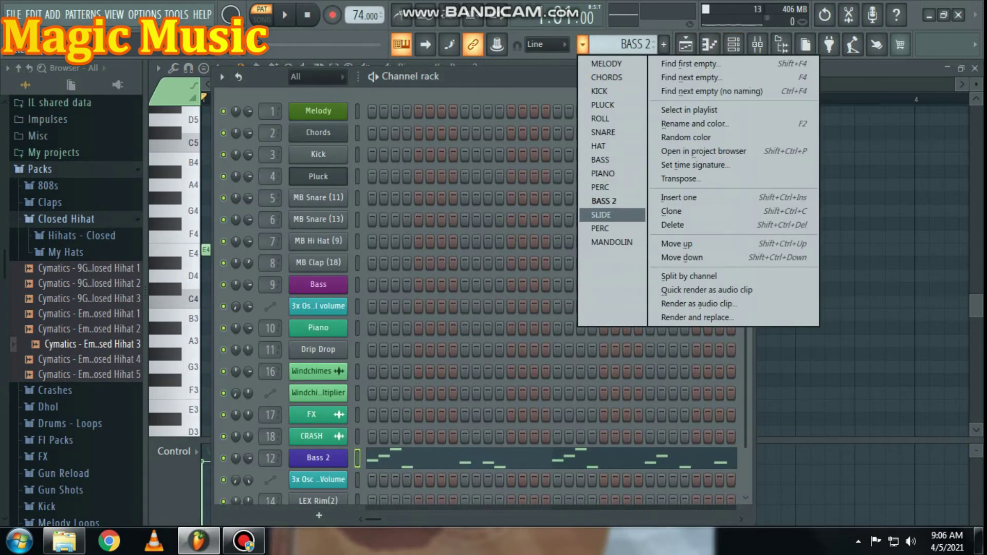
click(601, 214)
key(F6)
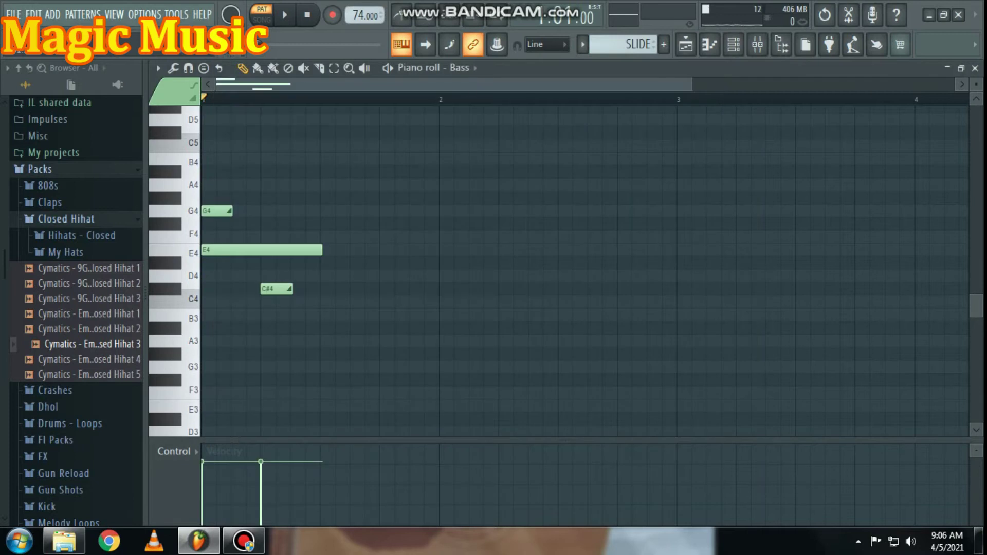
key(space)
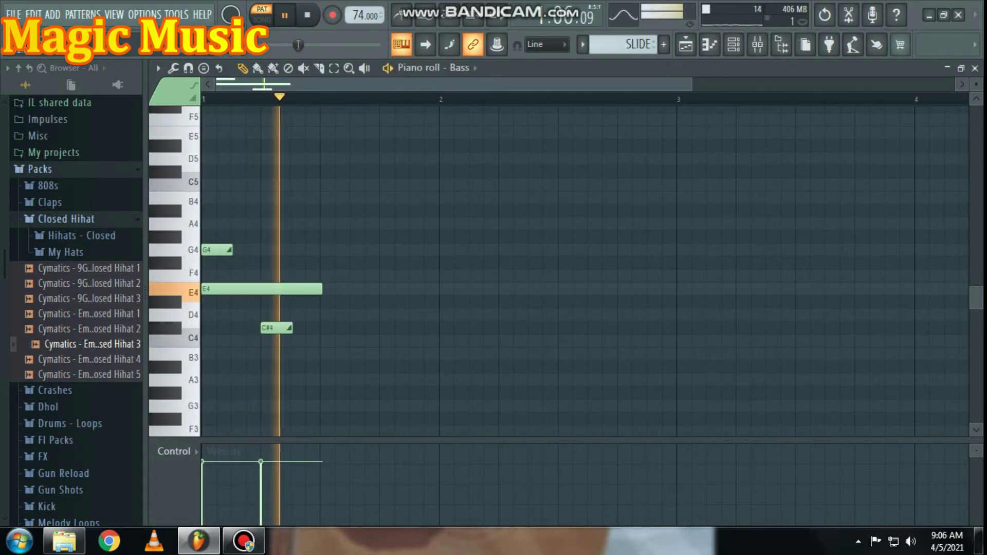
key(space)
key(F6)
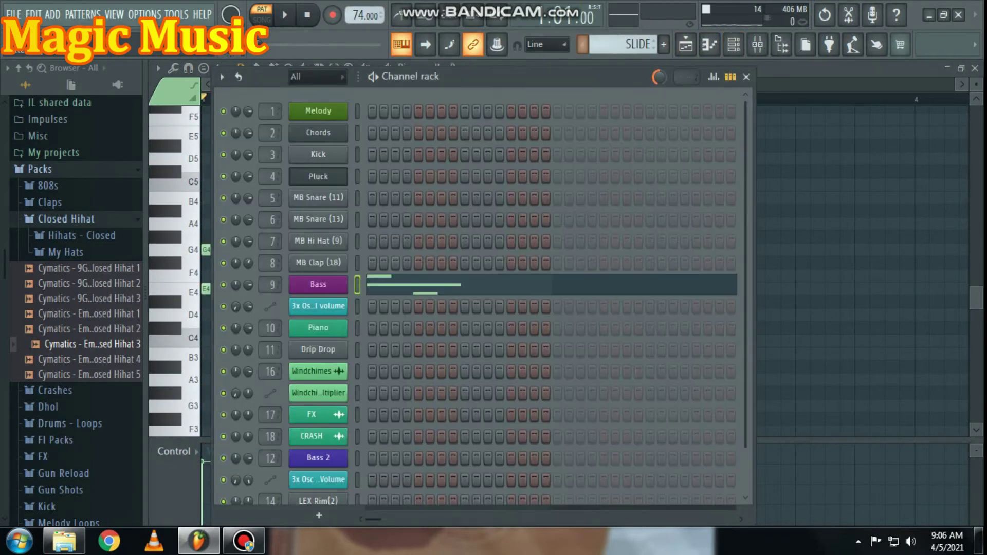
- Switch to the second PERC pattern, bring its LEX Rim(2) channel into view and play its steps
click(583, 44)
click(601, 228)
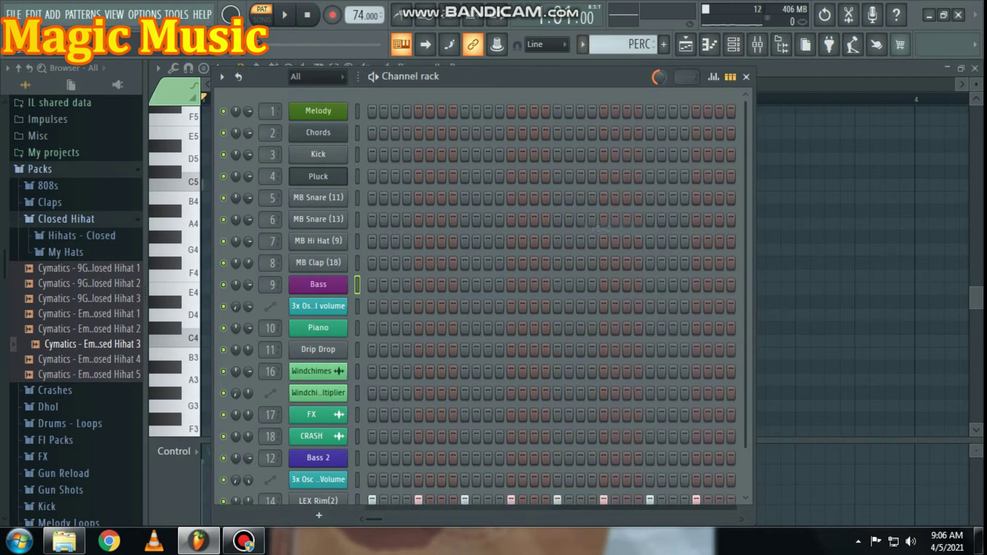
scroll(478, 288, down, 2)
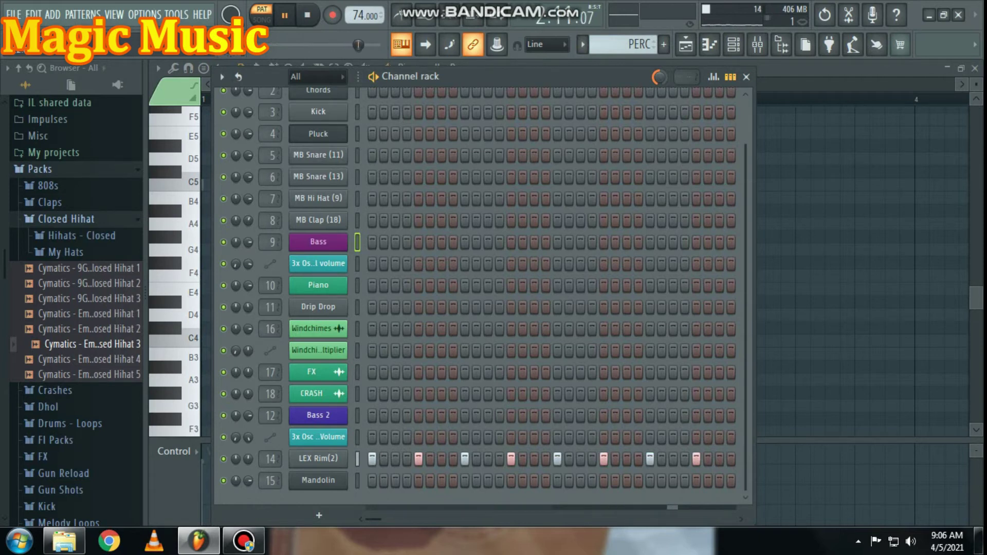
- Switch to the MANDOLIN pattern, show the Mandolin channel's notes in the piano roll, play them and close the piano roll
click(583, 44)
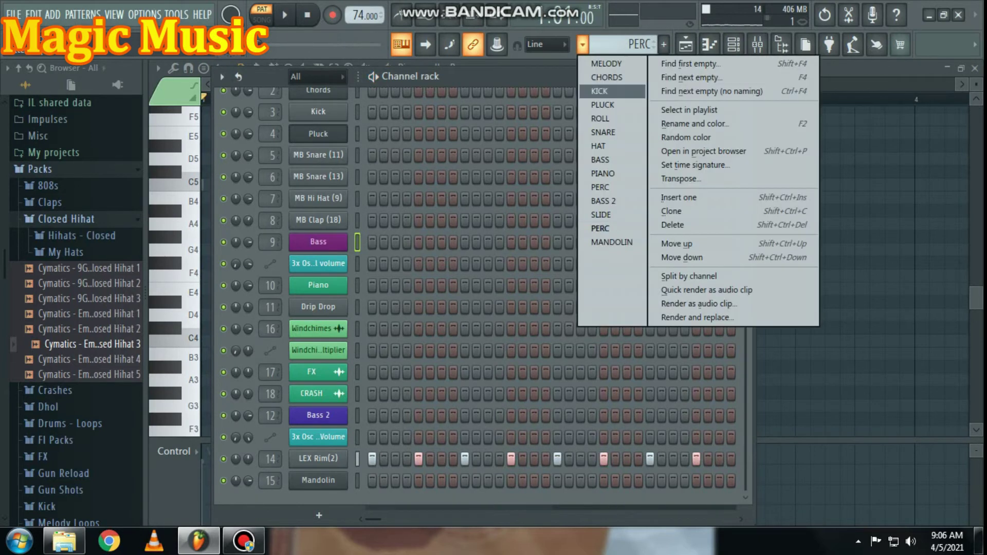
click(612, 242)
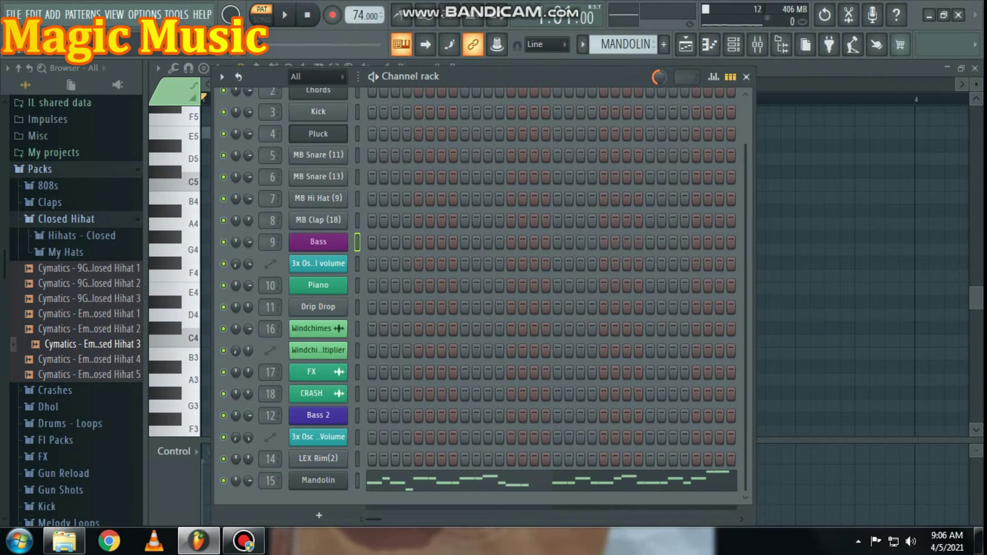
key(F7)
key(space)
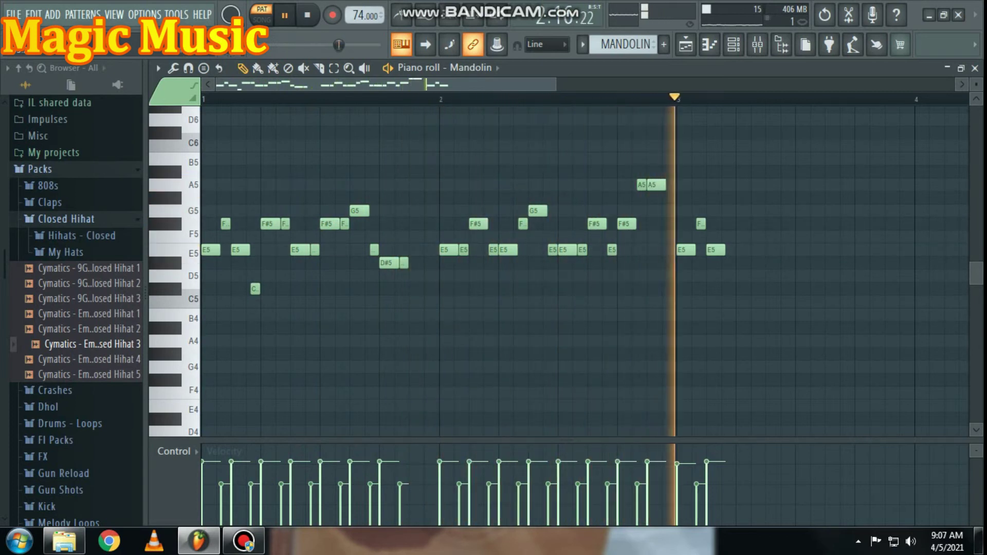
key(space)
key(F7)
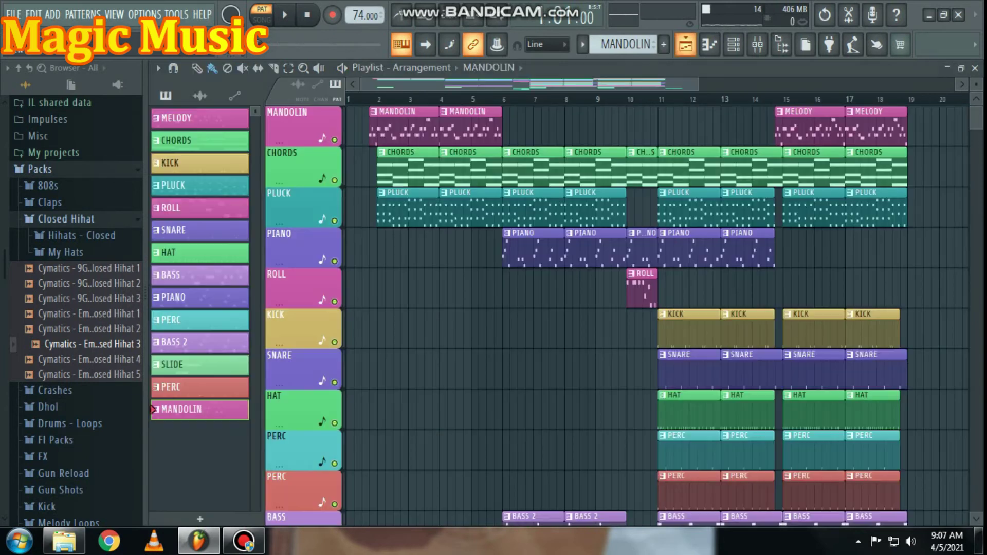
- Solo the Windchimes track in the playlist, play its clip at bar 2 and look over its other clips
scroll(511, 309, up, 6)
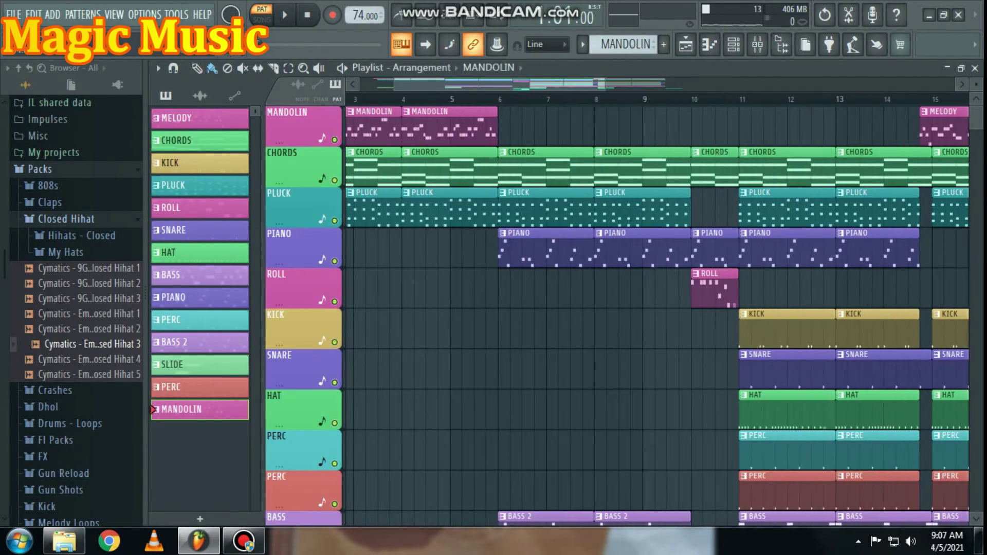
scroll(509, 309, up, 2)
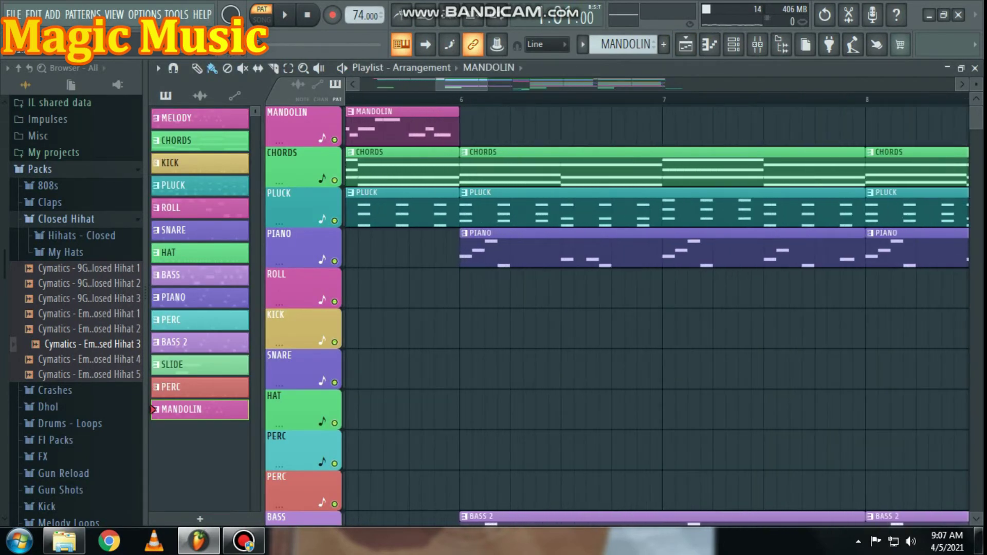
scroll(617, 309, left, 5)
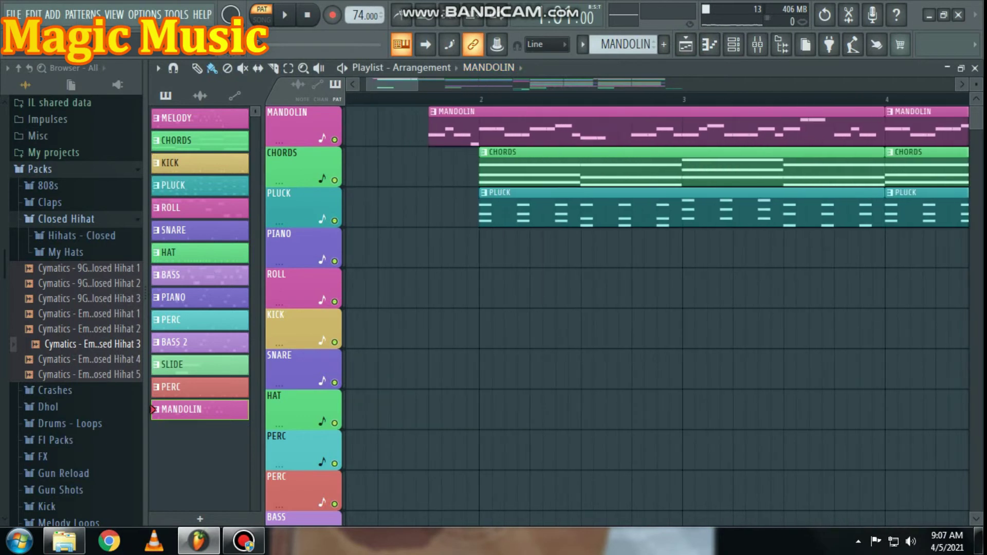
scroll(617, 308, down, 5)
scroll(617, 309, down, 2)
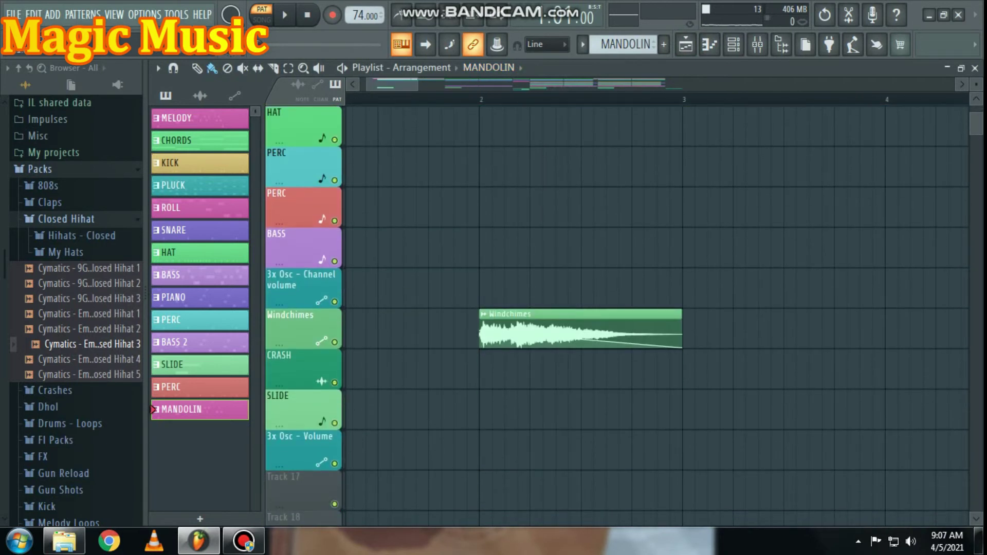
ctrl+click(334, 342)
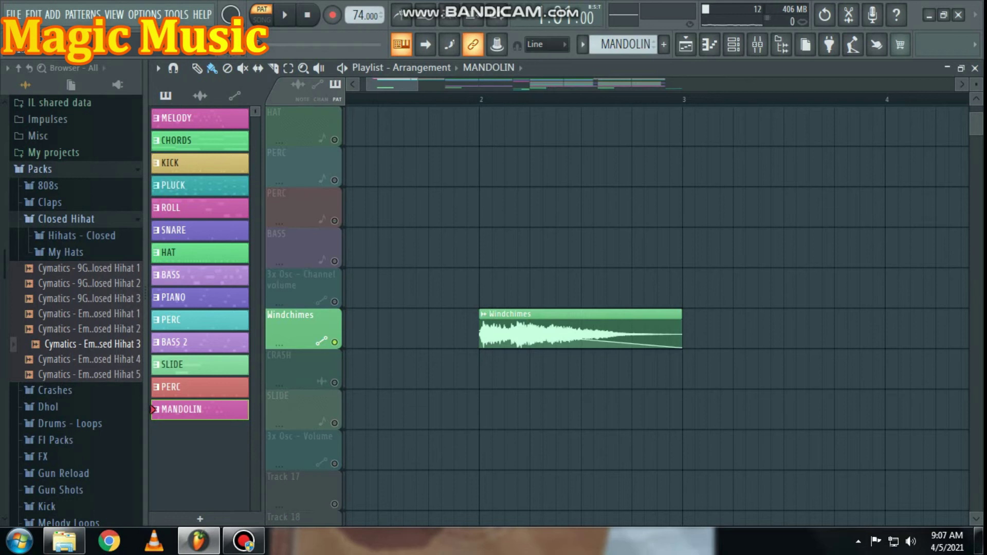
key(space)
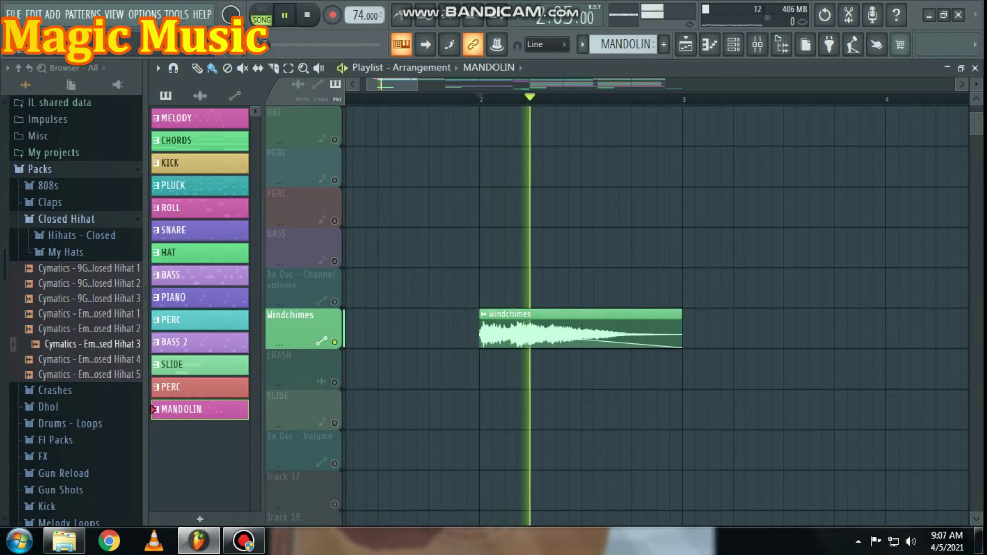
key(space)
key(Page_Down)
key(Page_Down)
key(Page_Down)
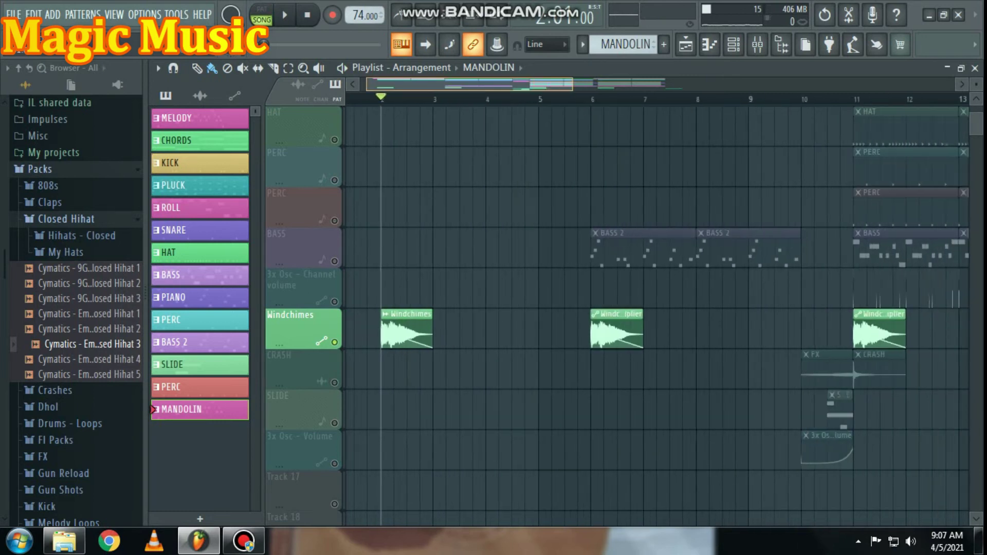
scroll(660, 301, right, 5)
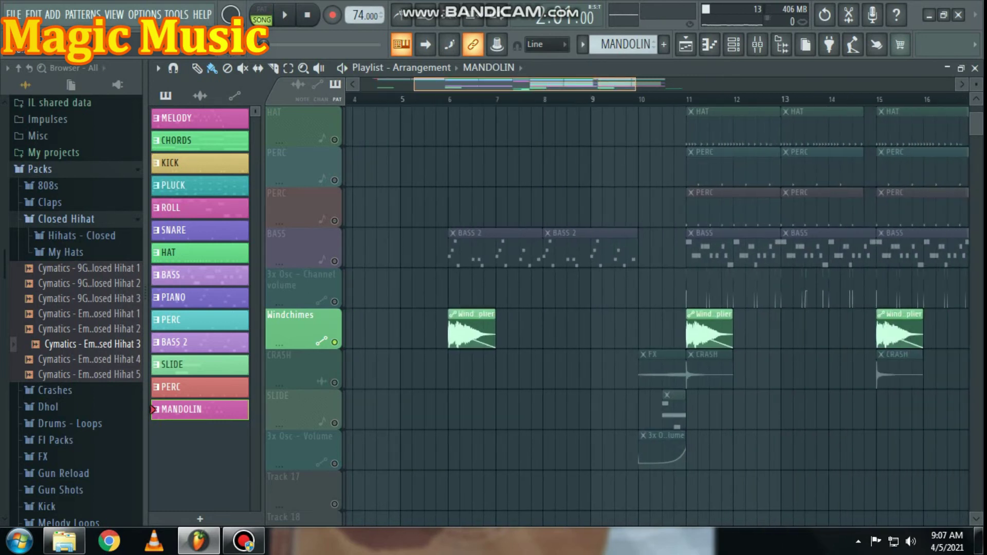
- Solo the CRASH track and play its FX and CRASH clips from bar 10
click(298, 368)
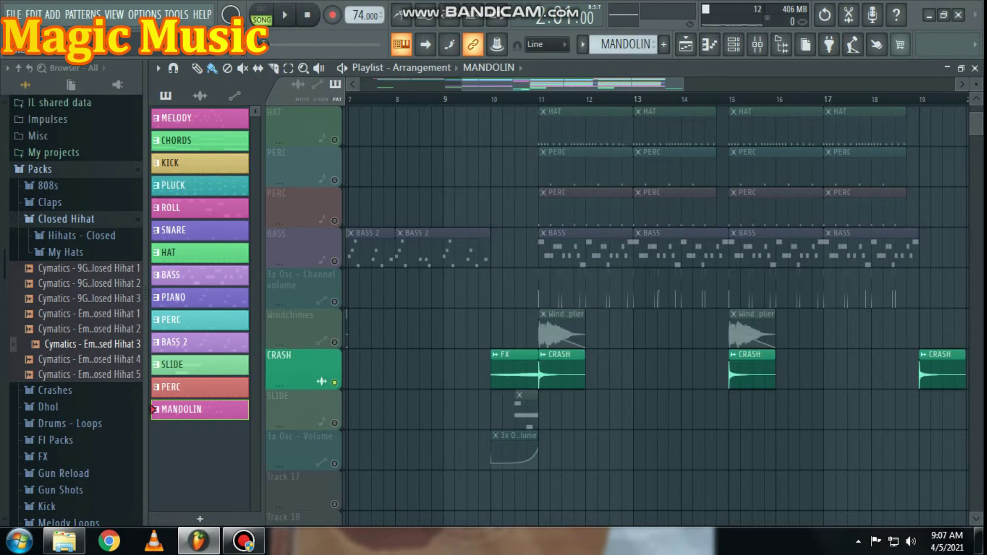
key(space)
key(Page_Up)
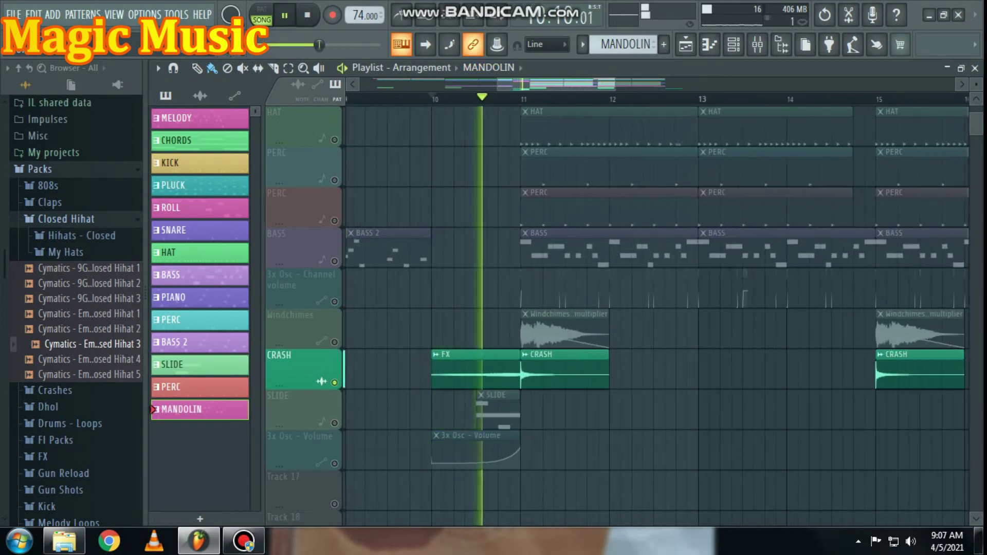
key(Page_Up)
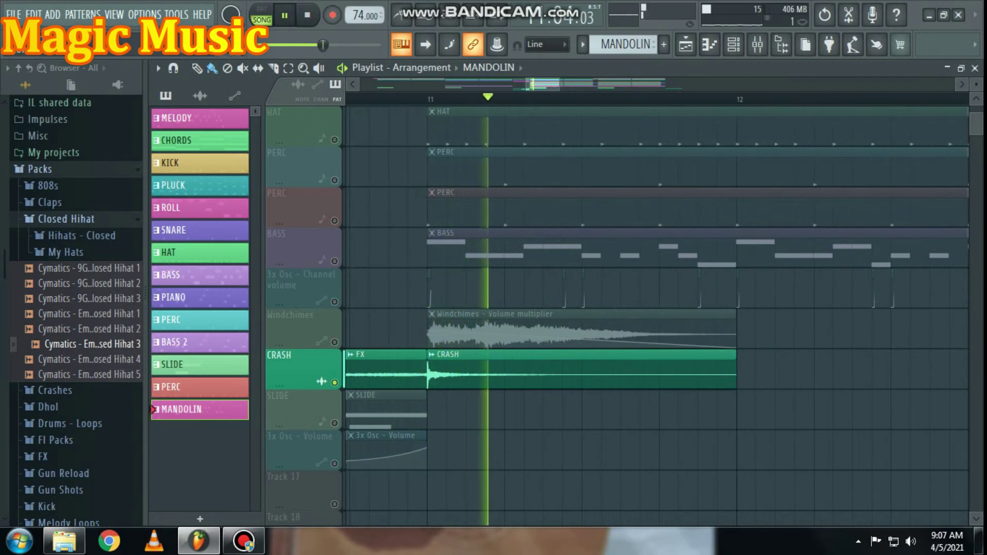
key(Page_Down)
key(Page_Down)
key(space)
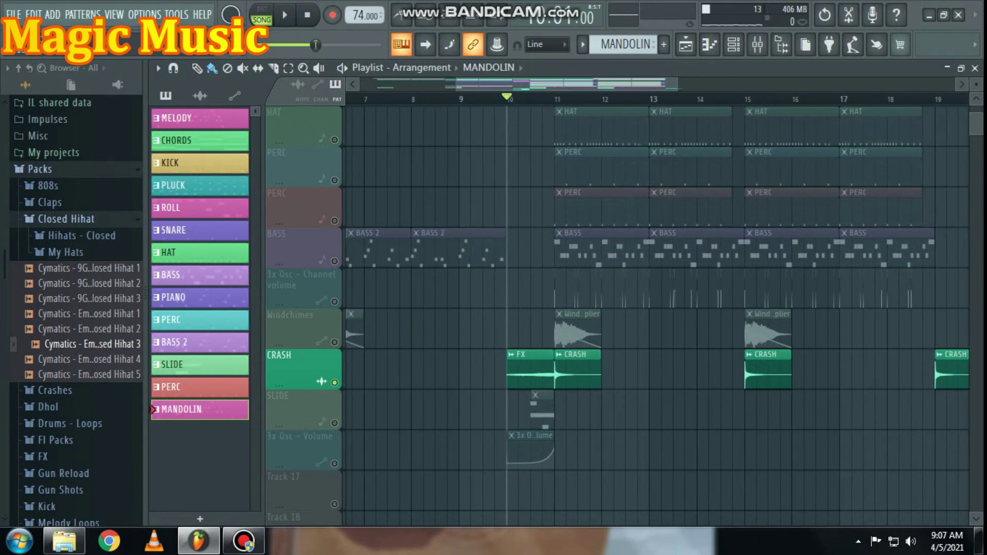
- Turn off the CRASH track's solo, fit the whole arrangement in the playlist and play the song from the start
key(Page_Down)
key(Page_Down)
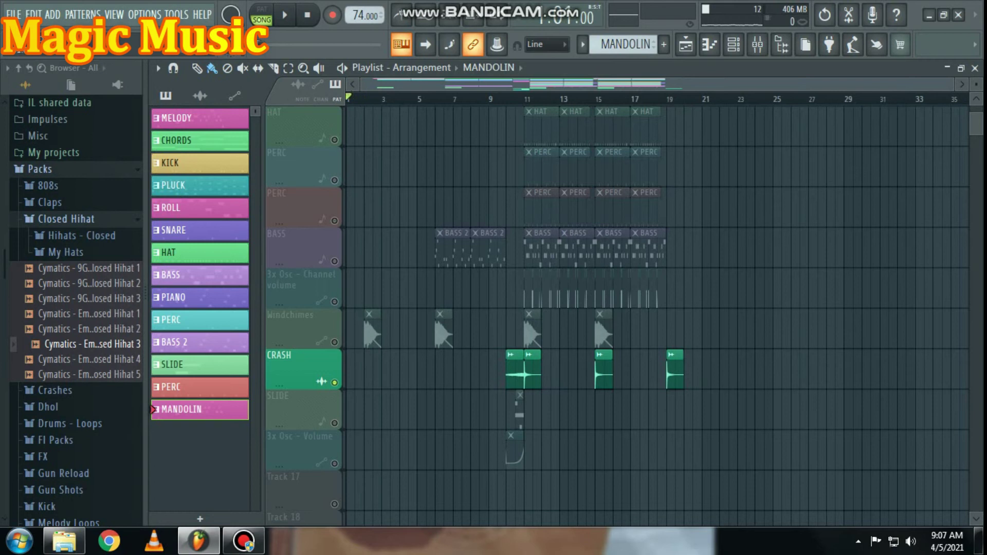
scroll(617, 316, up, 6)
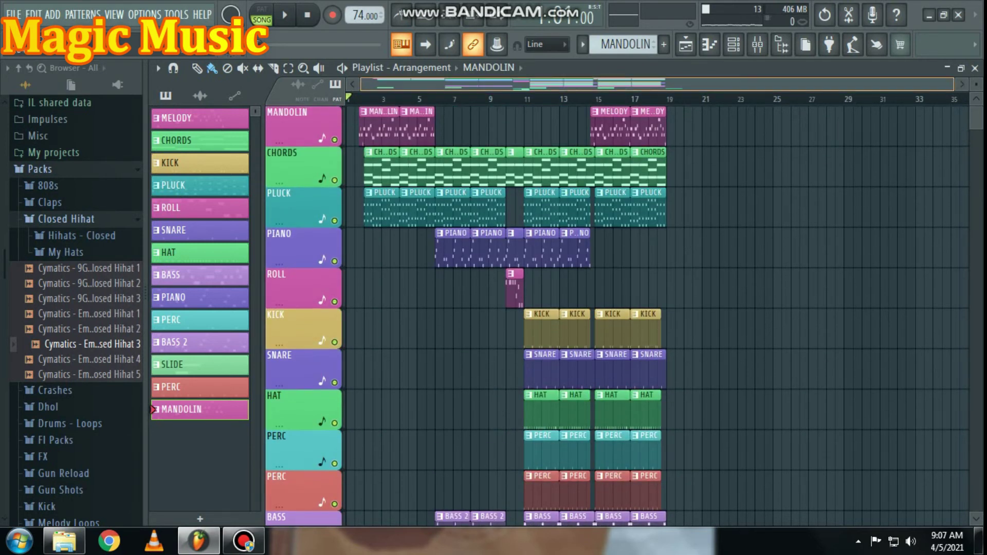
scroll(658, 314, up, 5)
scroll(658, 313, up, 1)
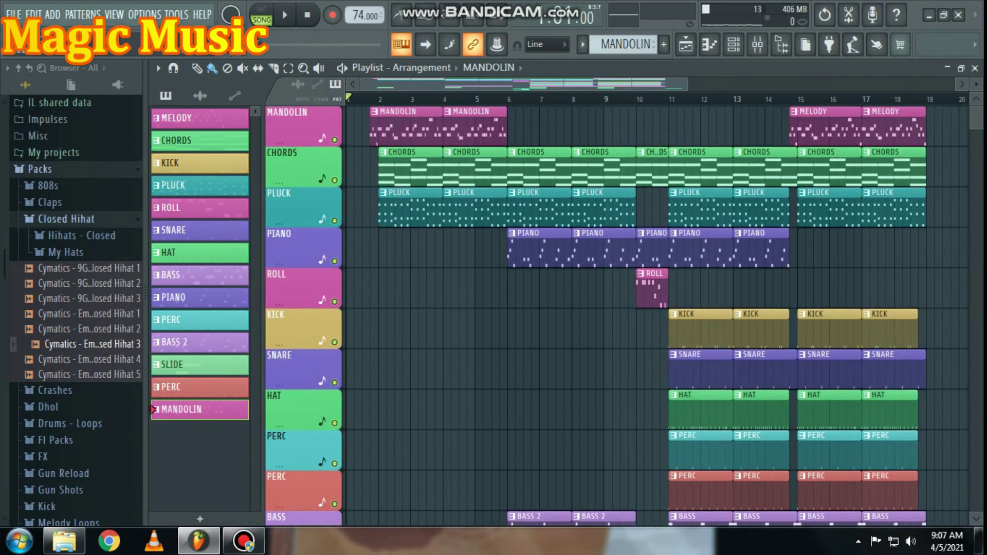
scroll(617, 309, down, 1)
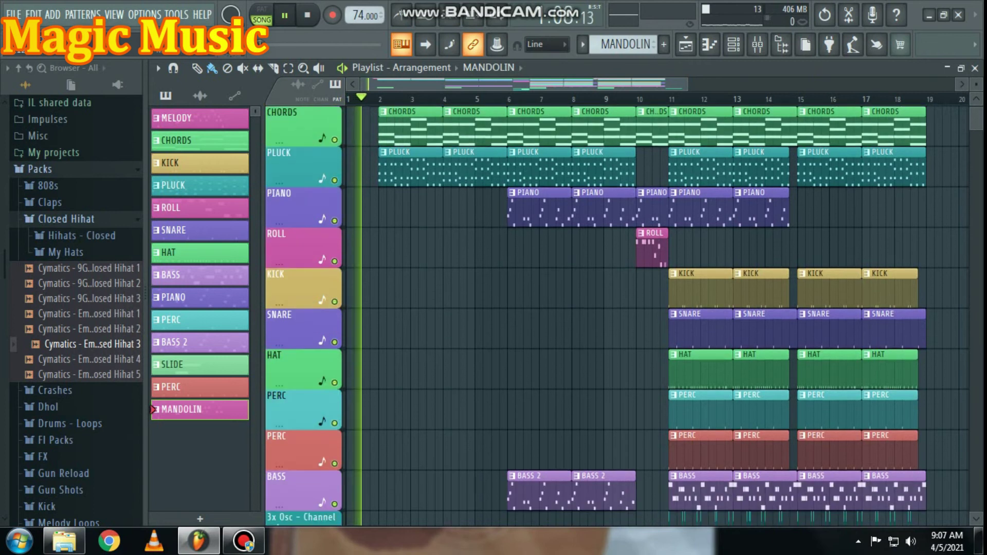
- Follow the song's playback through bar 10, examining the playlist tracks from MANDOLIN down to 3x Osc - Volume
scroll(643, 314, up, 1)
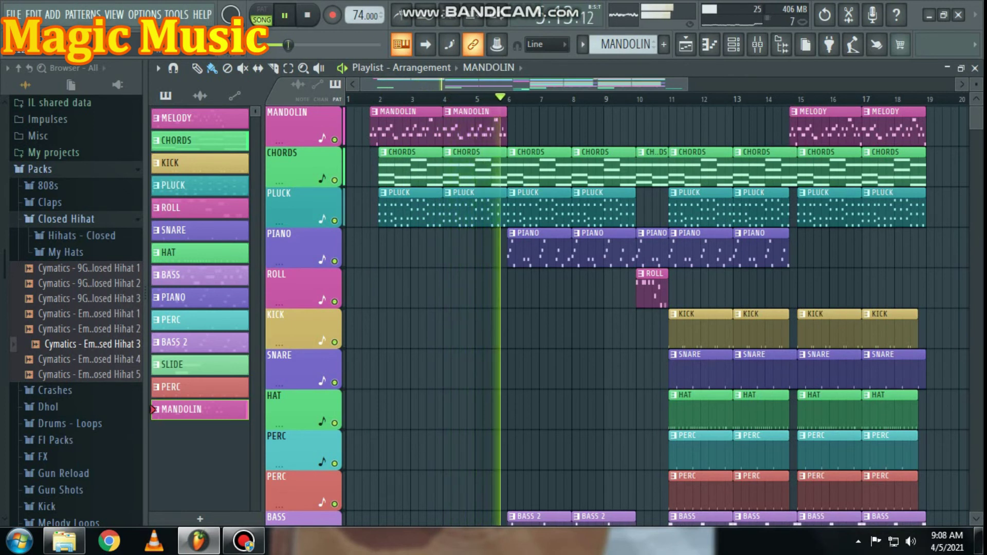
scroll(617, 316, down, 2)
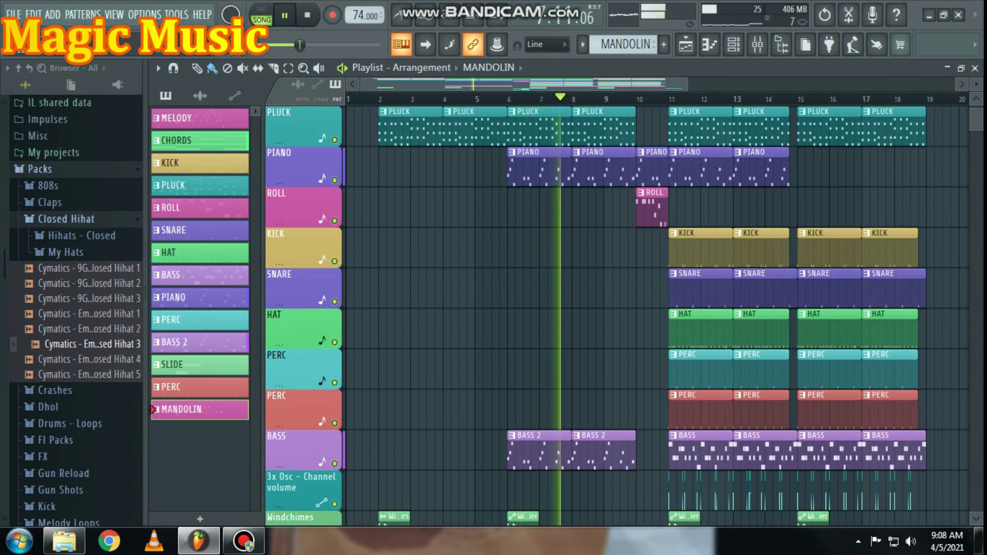
scroll(617, 316, up, 2)
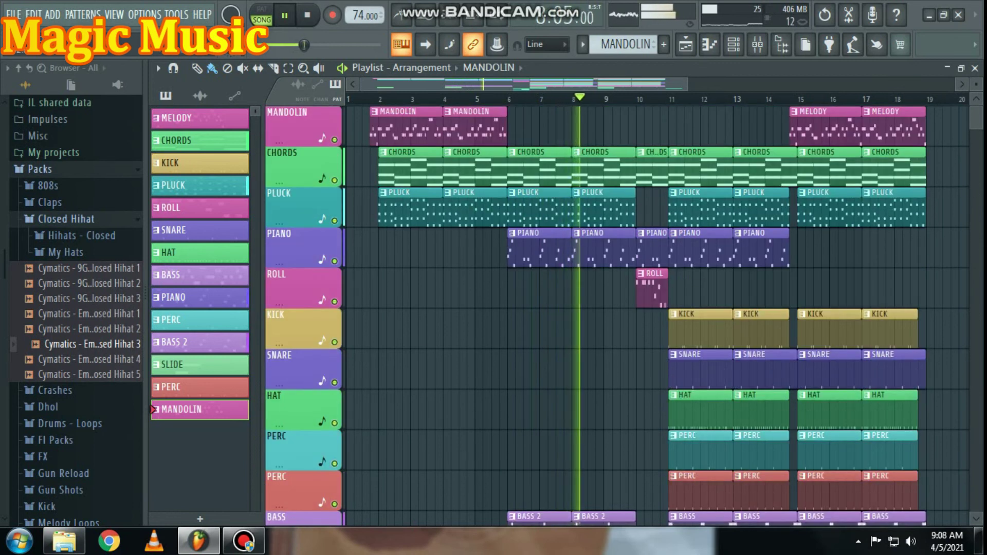
scroll(617, 316, right, 2)
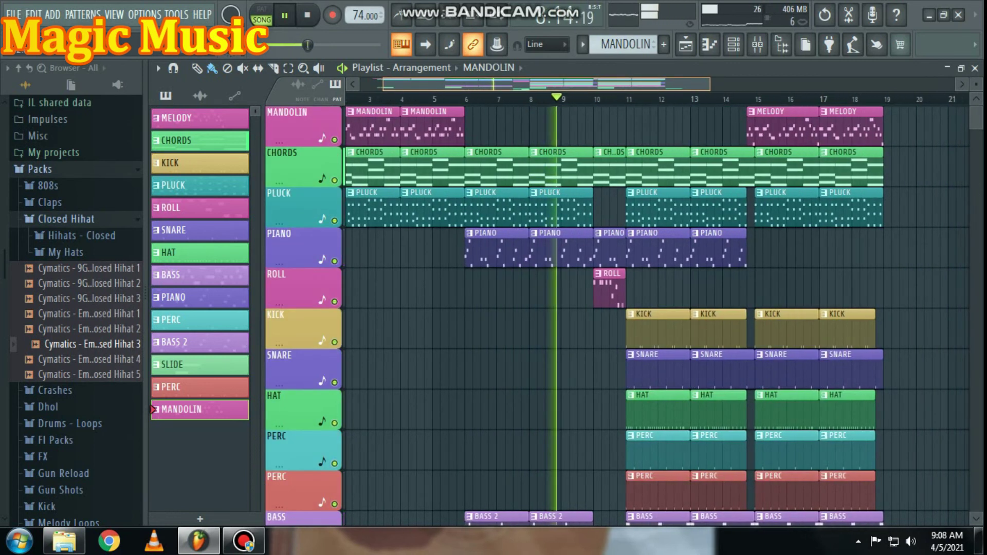
scroll(617, 317, down, 3)
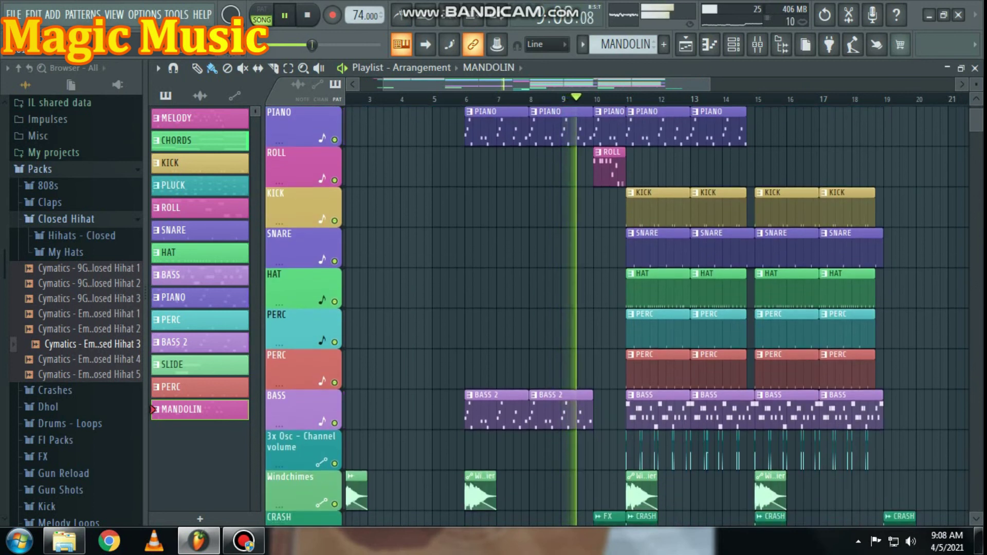
scroll(617, 316, down, 1)
scroll(616, 316, down, 2)
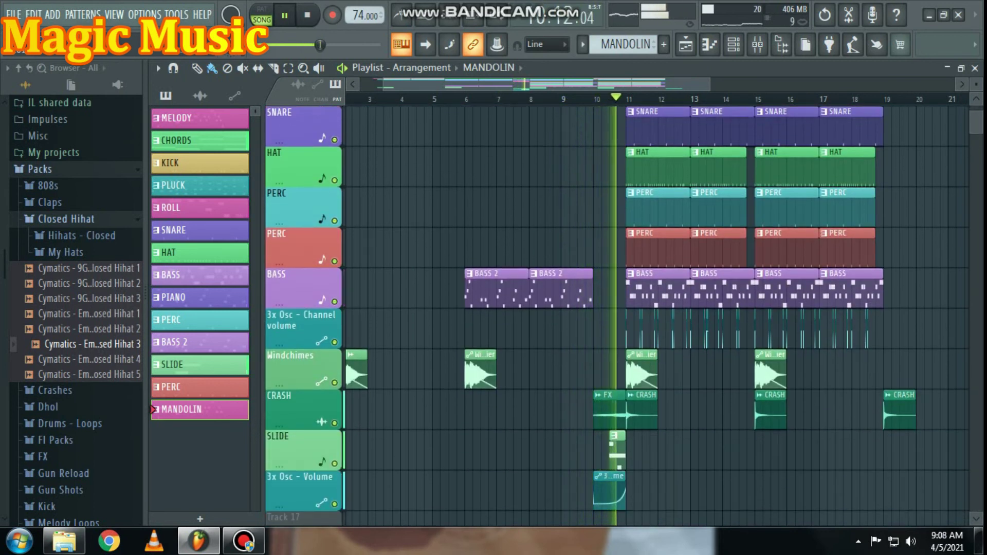
- Follow the playback from bar 11 onward, examining the melodic, drum and BASS clips across the playlist tracks
scroll(617, 316, up, 3)
scroll(617, 316, up, 3)
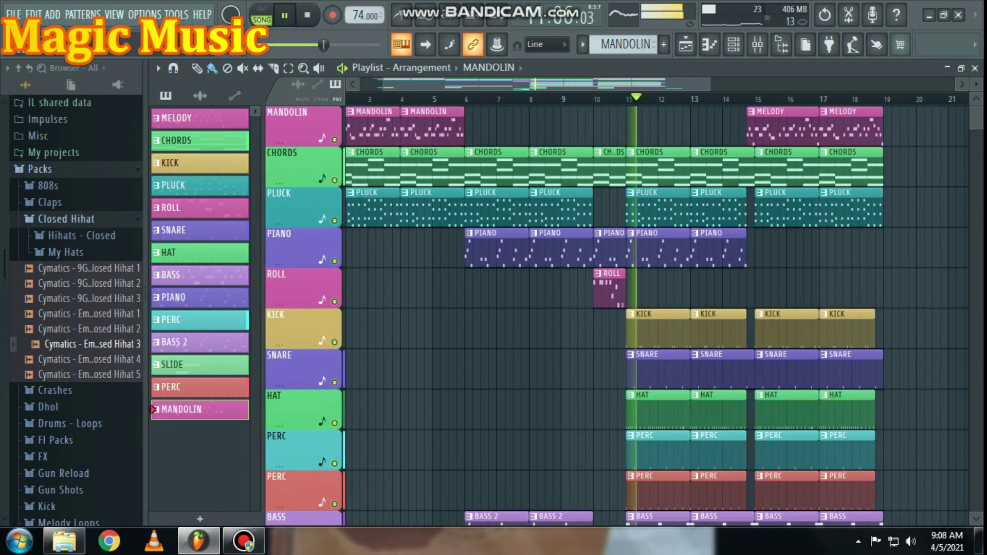
scroll(617, 316, down, 3)
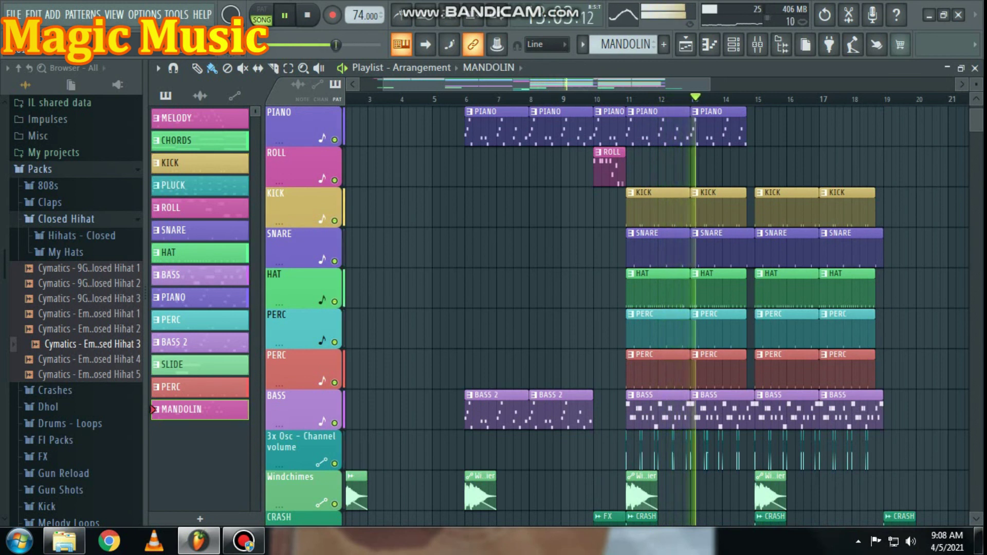
scroll(617, 316, up, 3)
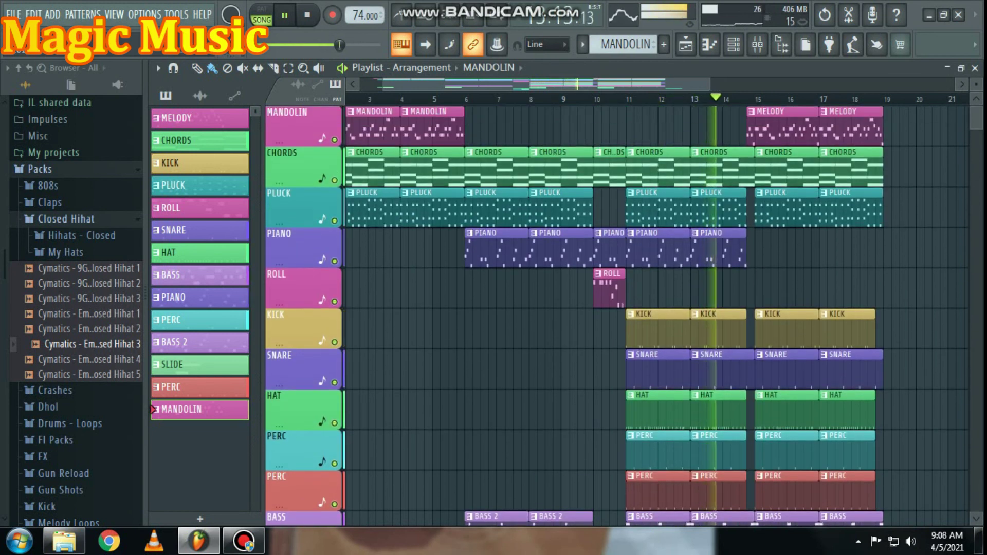
scroll(617, 316, down, 2)
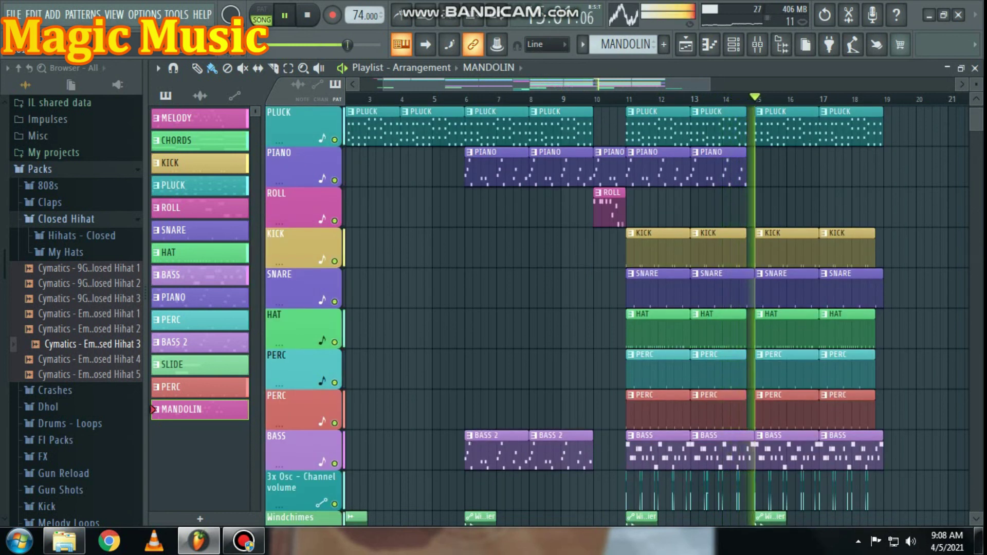
scroll(617, 316, up, 2)
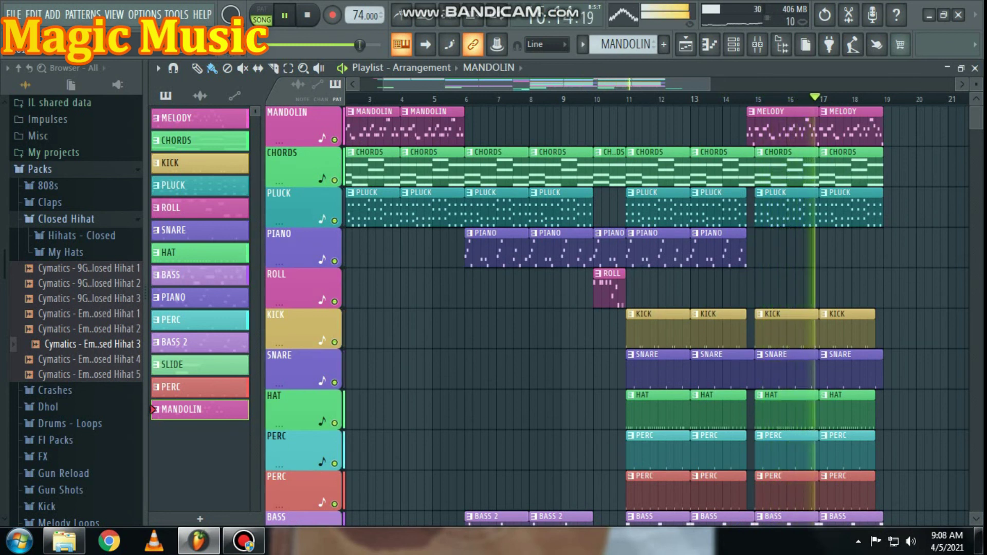
scroll(617, 316, down, 2)
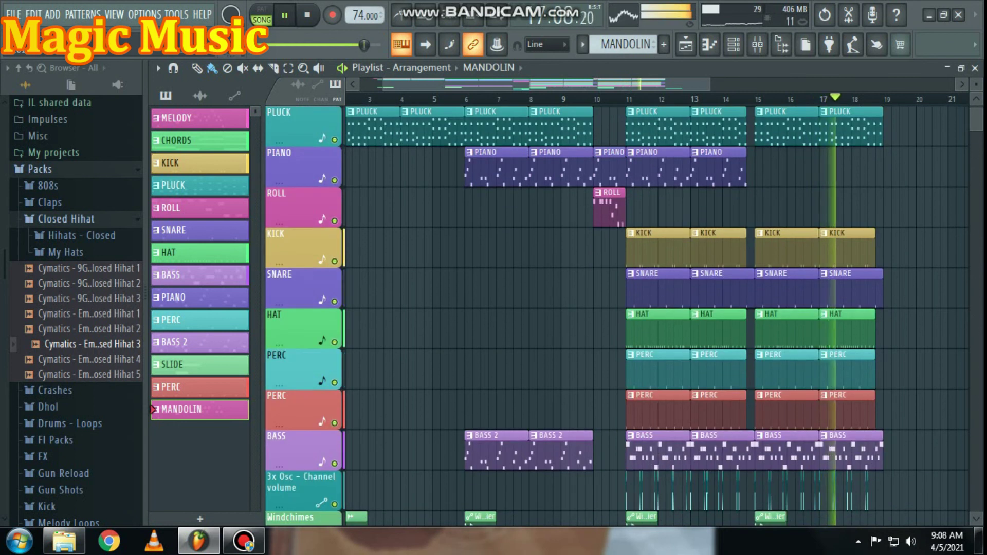